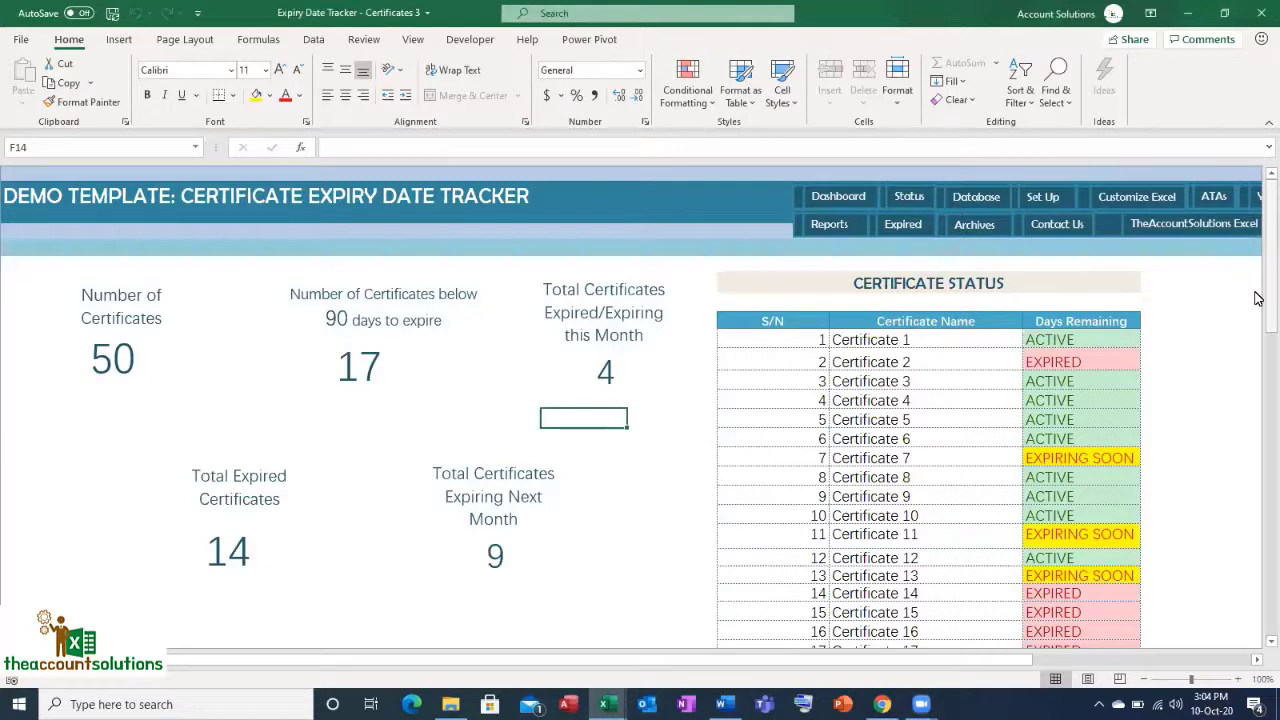
Scroll through the tracker dashboard, then switch to the Database sheet of certificates
scroll(1257, 300, down, 1)
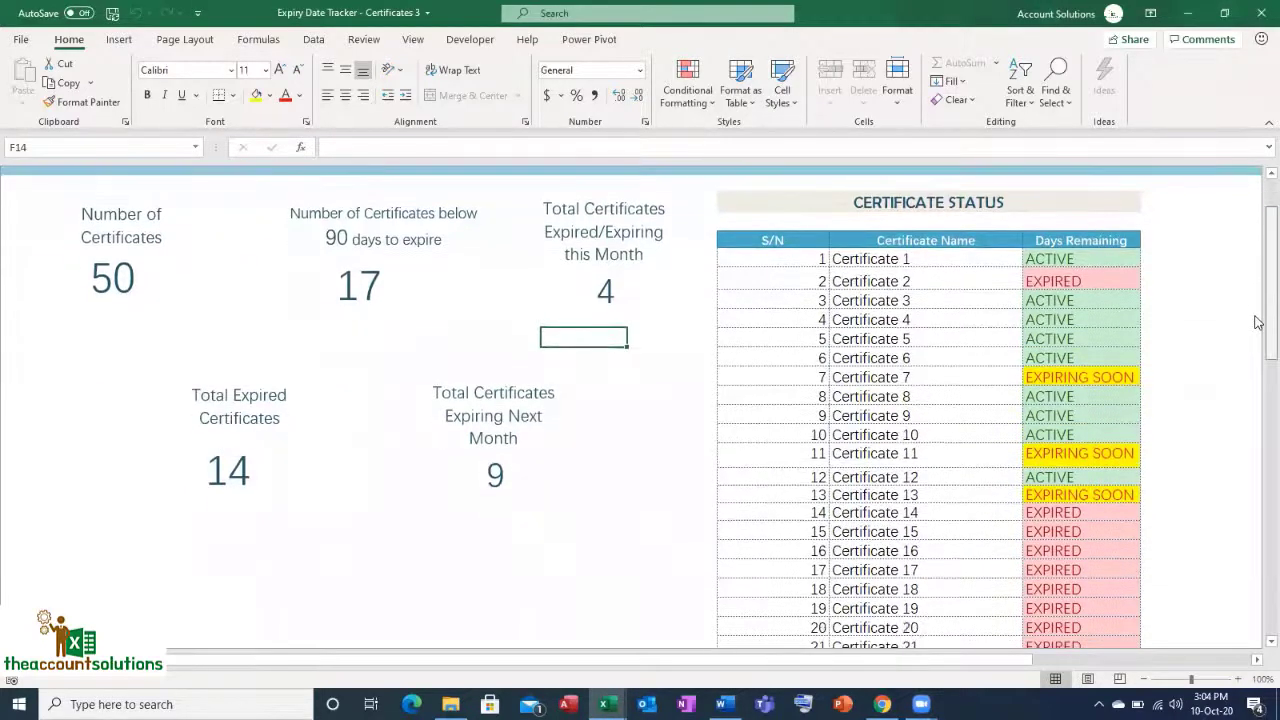
scroll(1257, 322, down, 1)
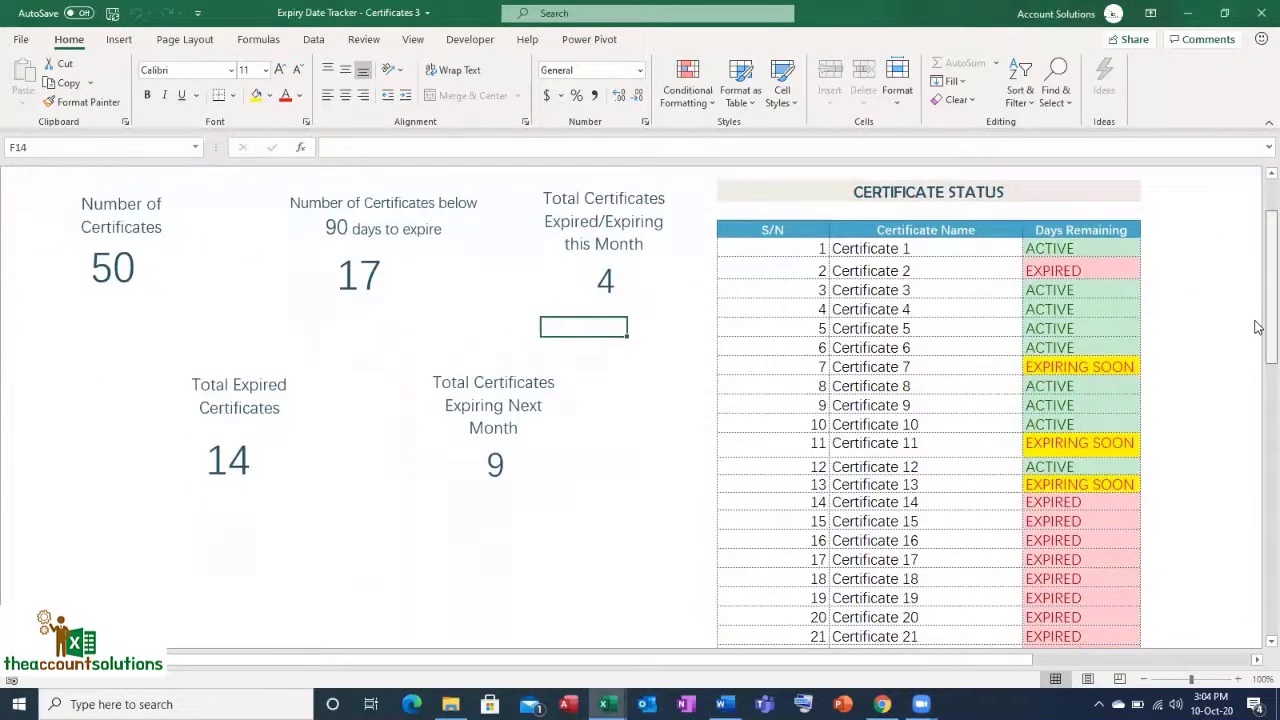
scroll(1257, 330, down, 1)
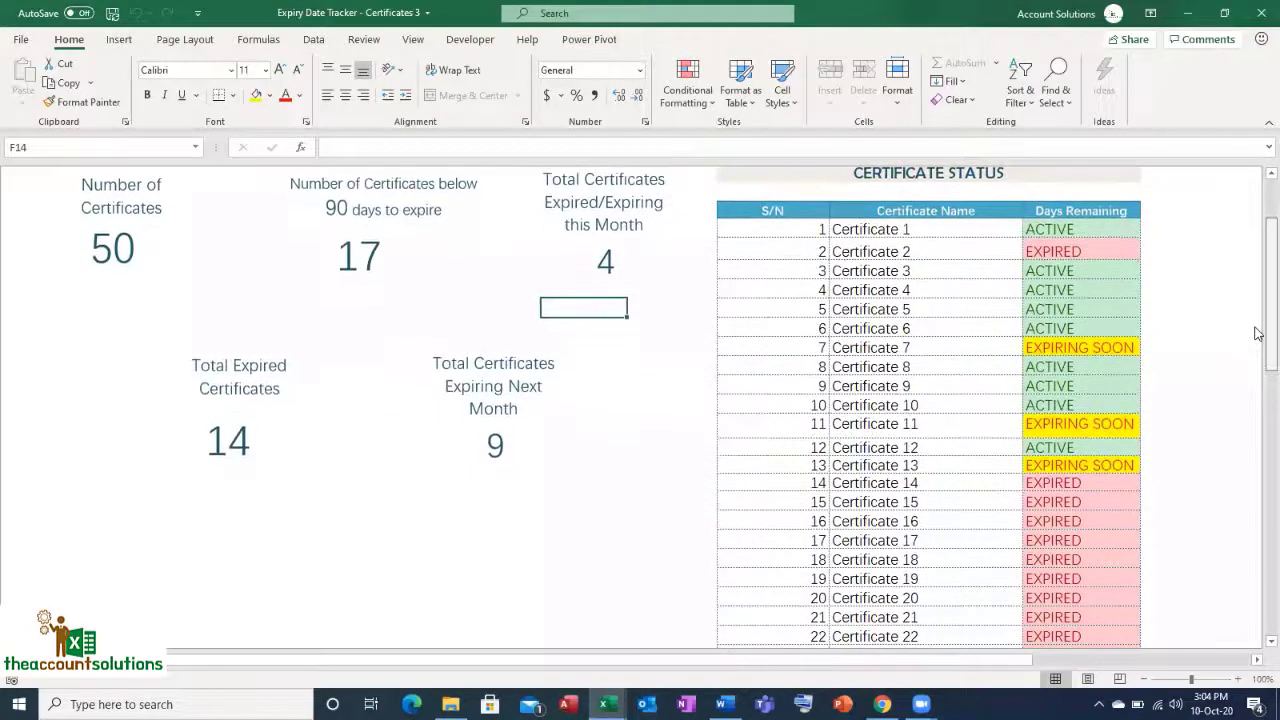
scroll(1257, 340, down, 3)
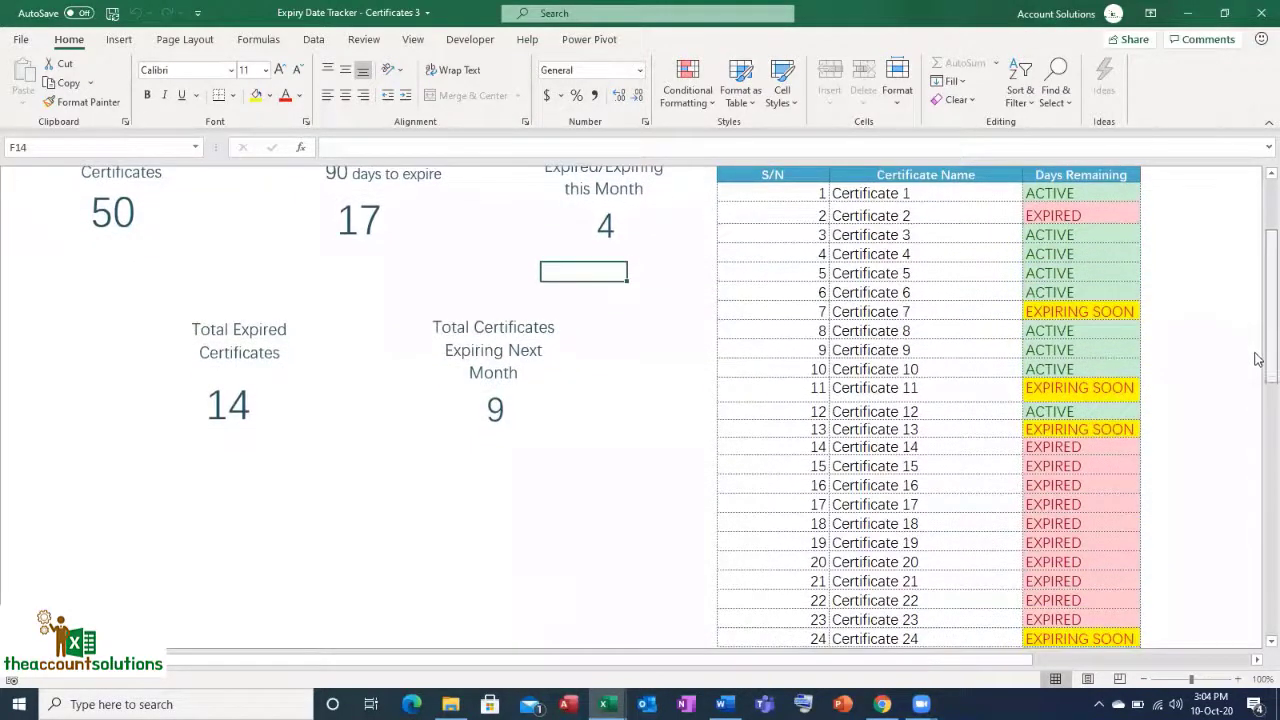
scroll(1257, 386, down, 9)
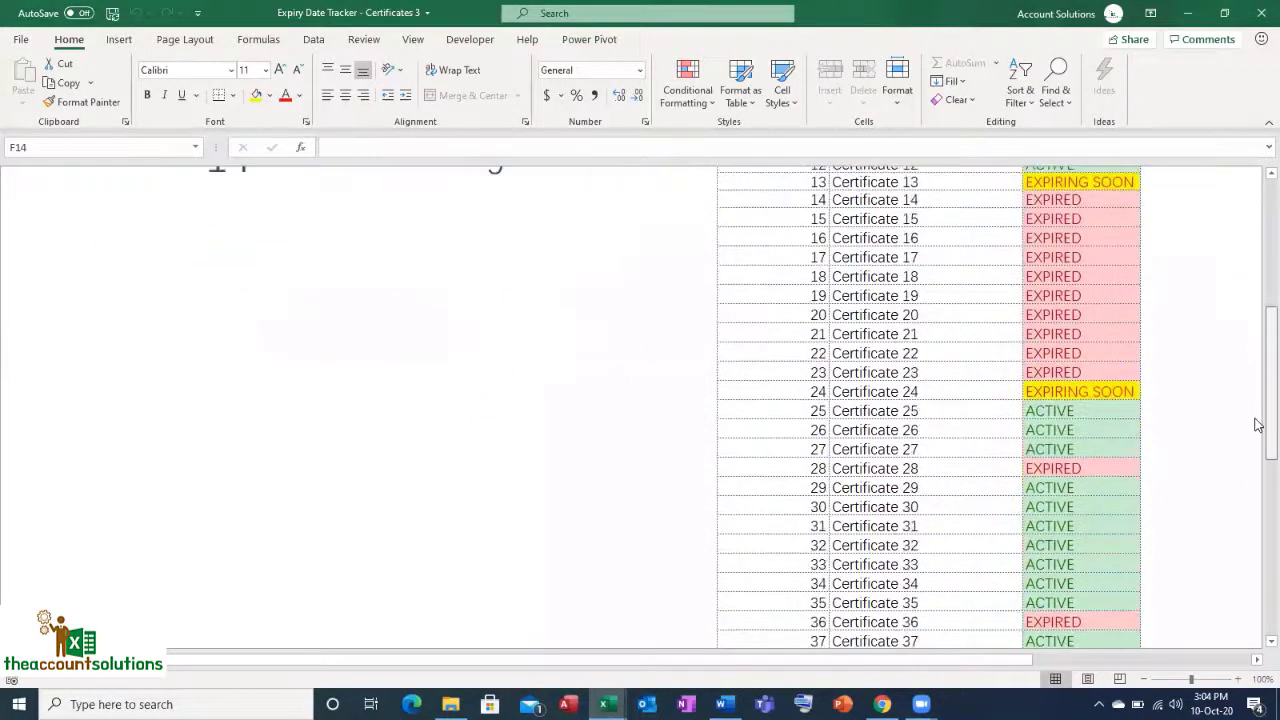
scroll(1257, 537, down, 4)
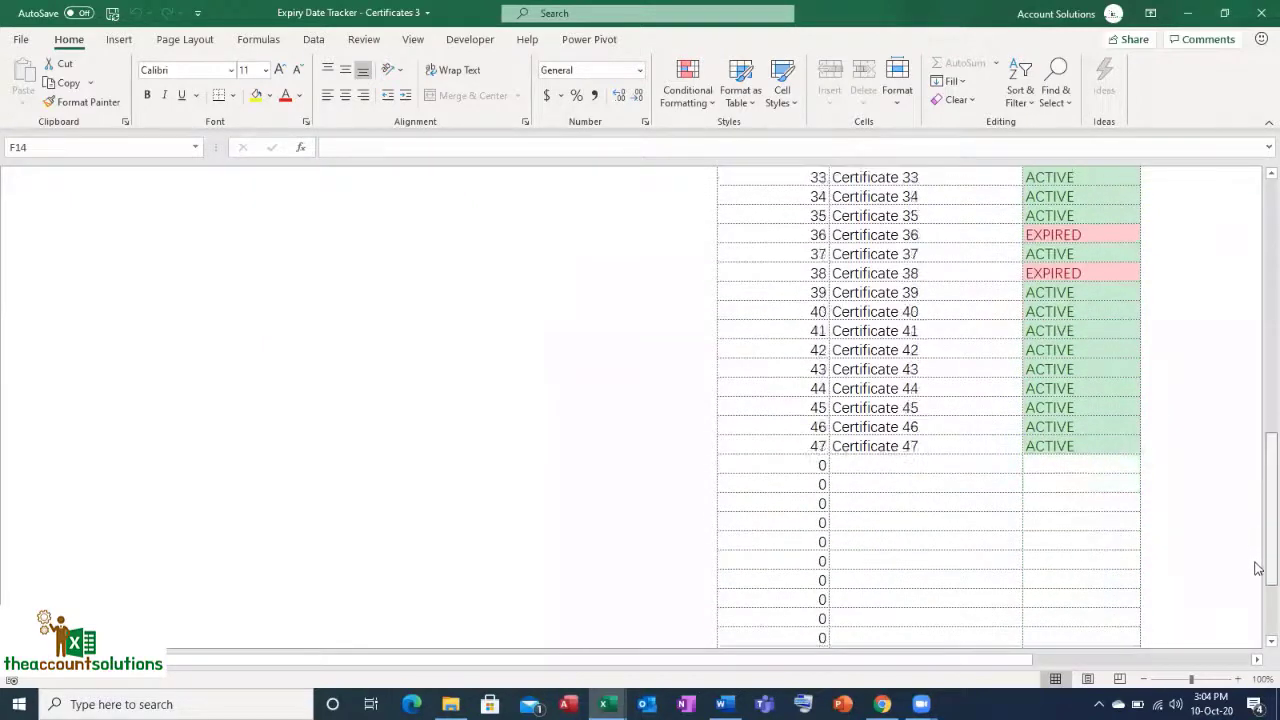
scroll(1257, 514, up, 5)
scroll(1257, 551, down, 3)
scroll(1257, 530, up, 6)
scroll(1250, 480, down, 5)
scroll(1237, 423, up, 12)
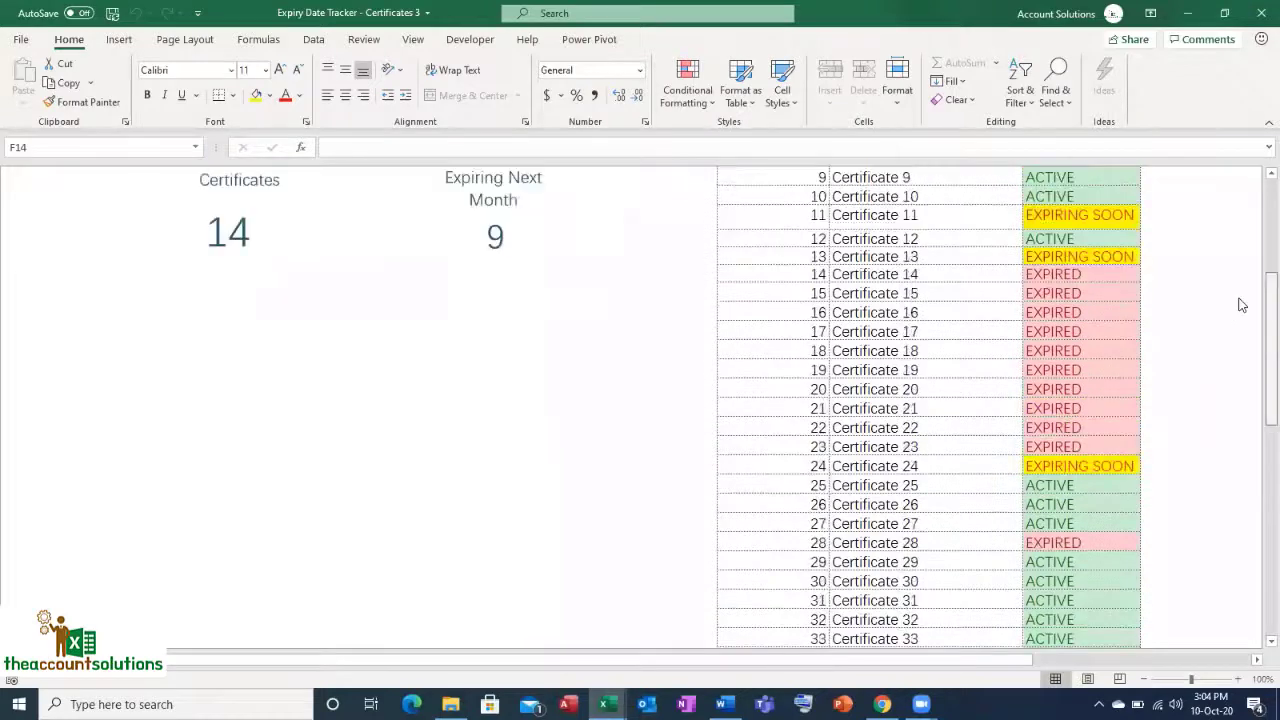
scroll(1240, 311, up, 1)
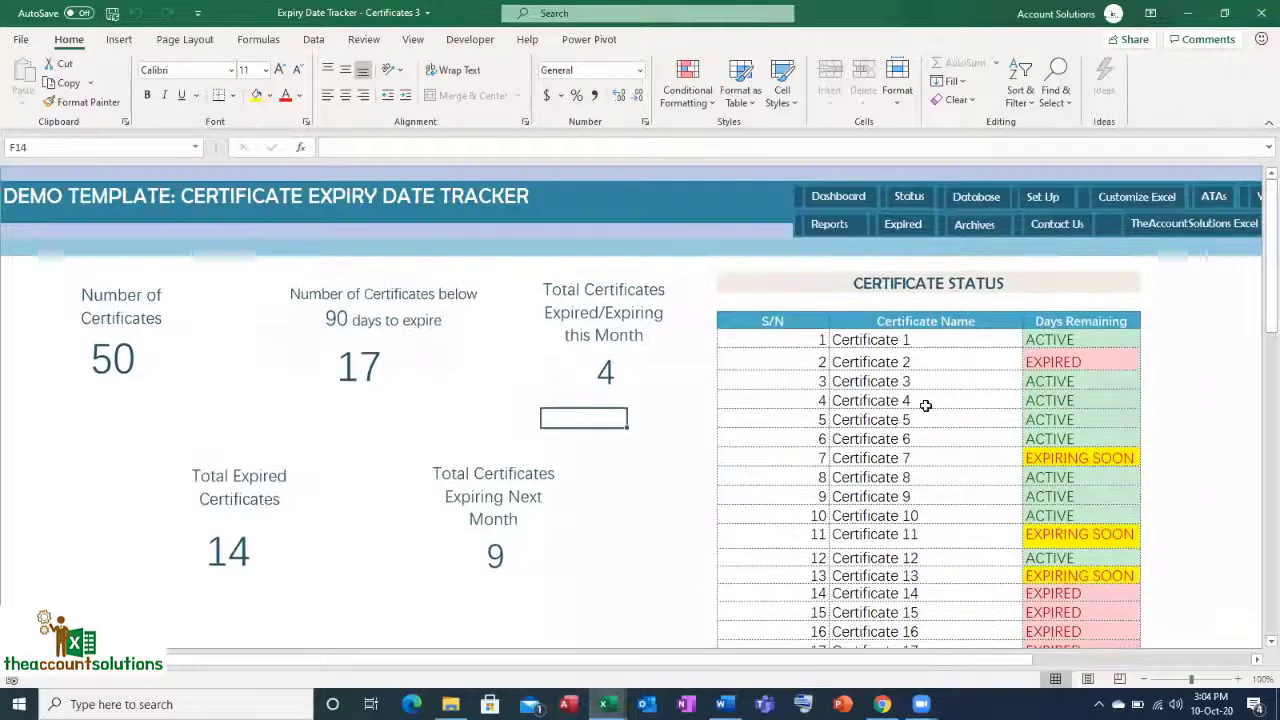
click(880, 455)
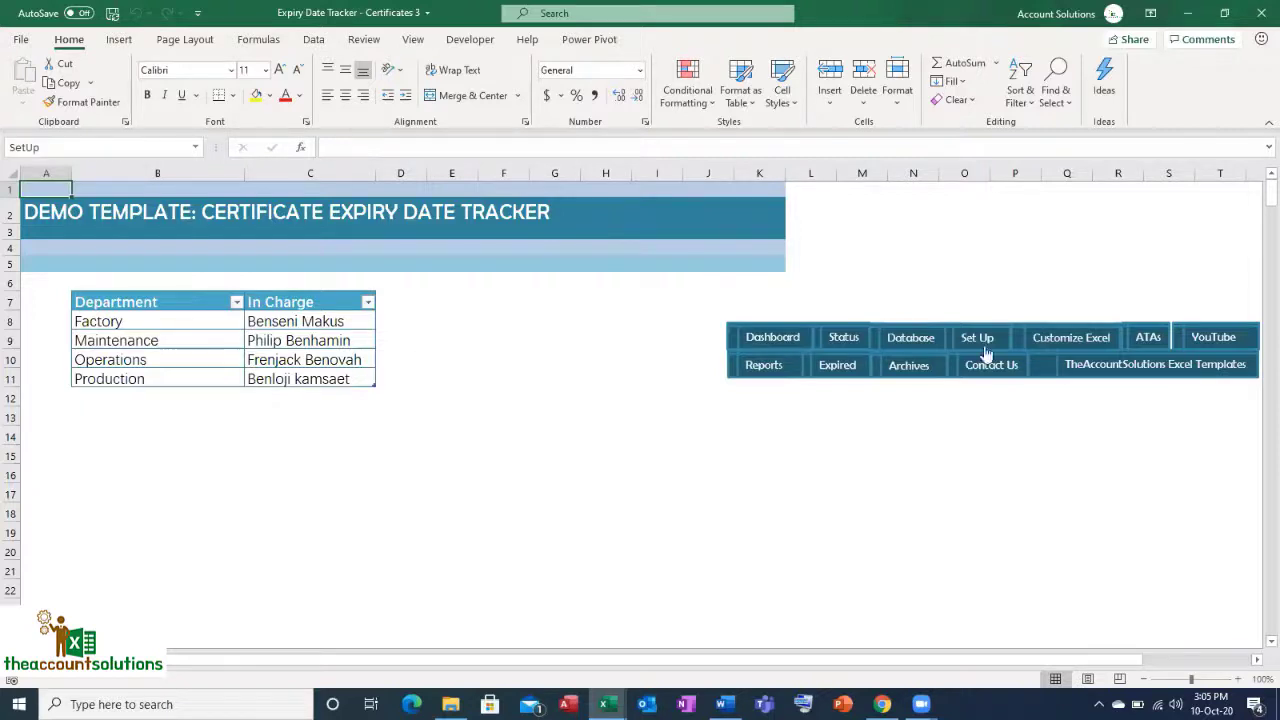
click(917, 344)
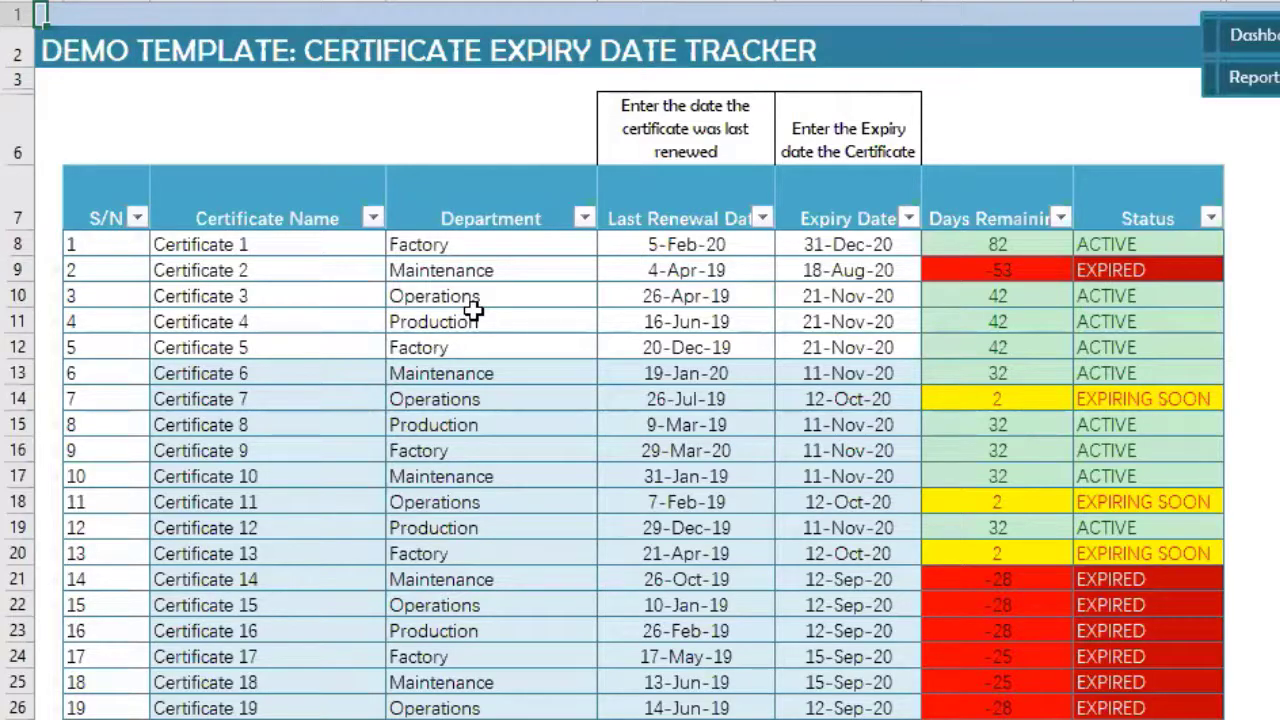
Rename Certificate 1 to 'Medical Renewal Lis'
click(228, 243)
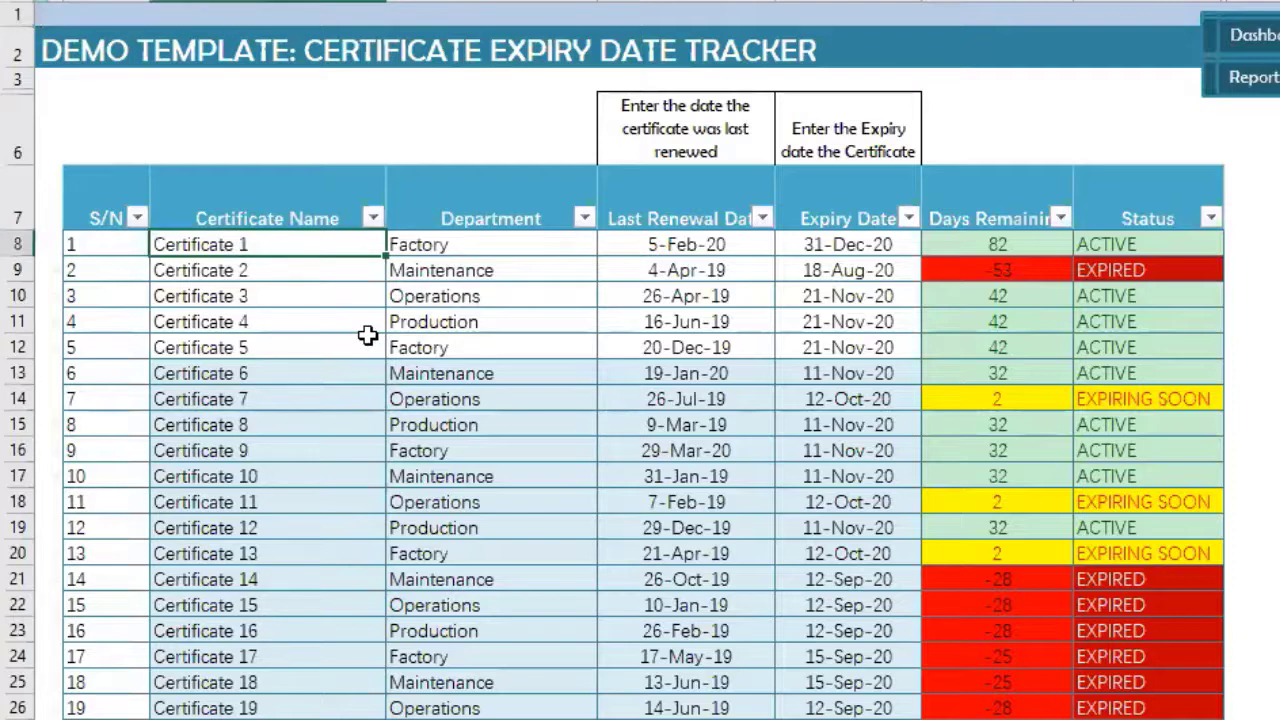
text(Medical )
text(Ren)
key(BackSpace)
text(newal Lis)
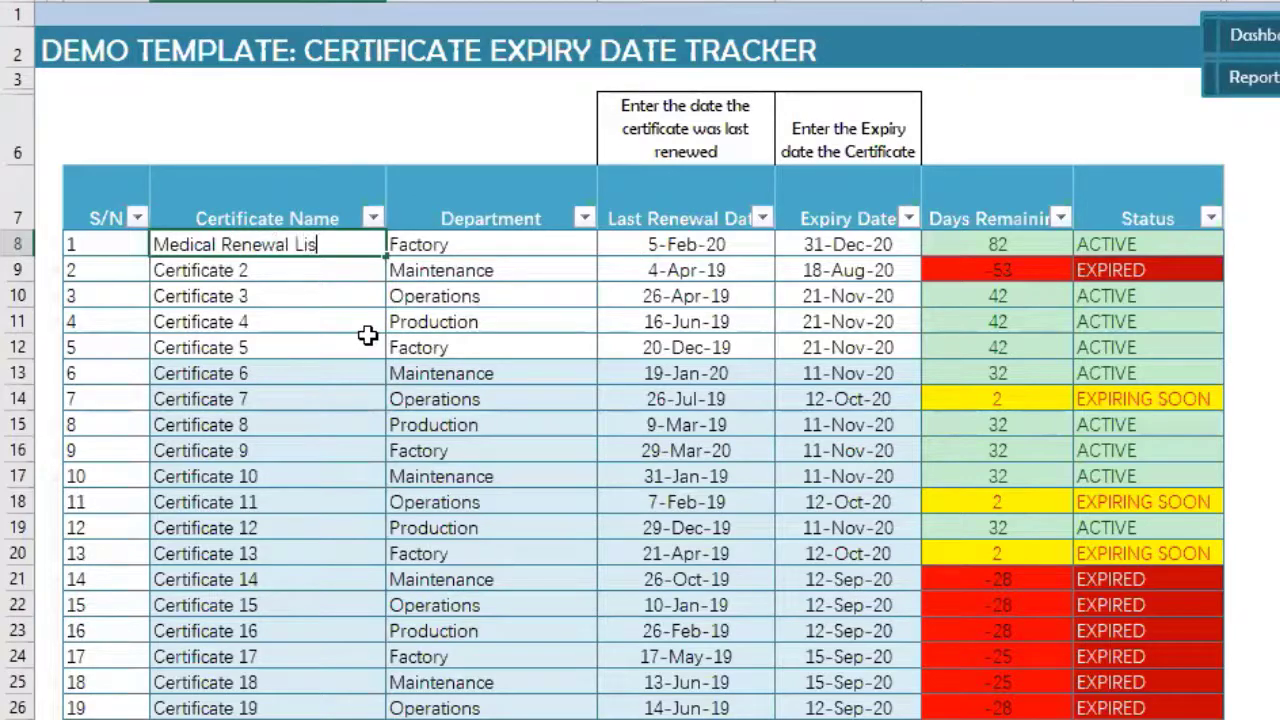
click(531, 243)
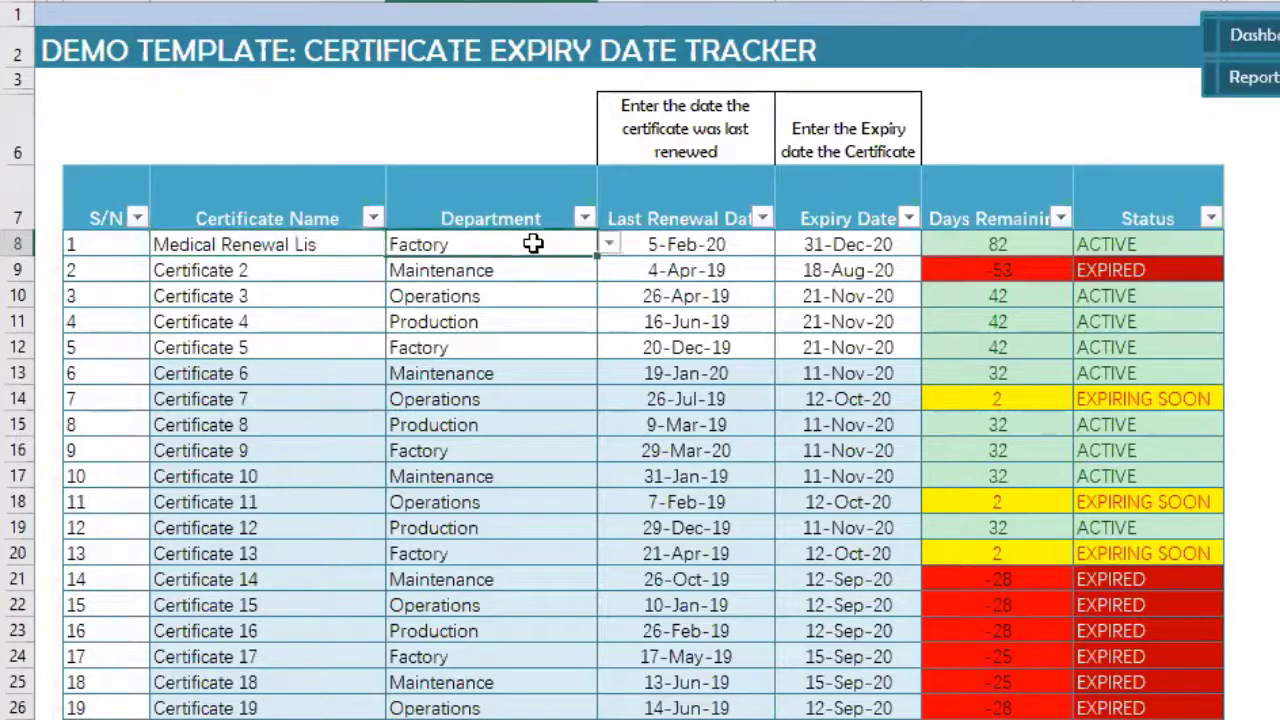
Point out the Last Renewal Date and Expiry Date columns and the first certificate's dates
click(662, 238)
click(657, 210)
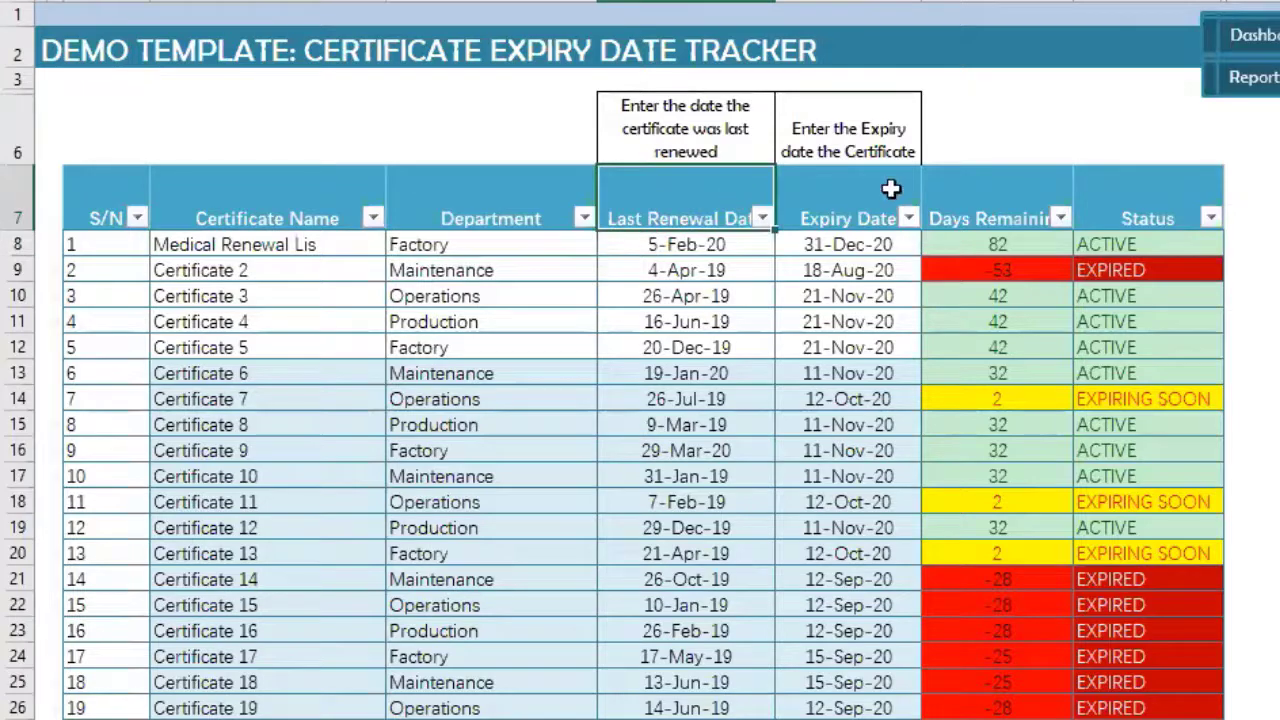
click(866, 204)
click(682, 250)
click(798, 246)
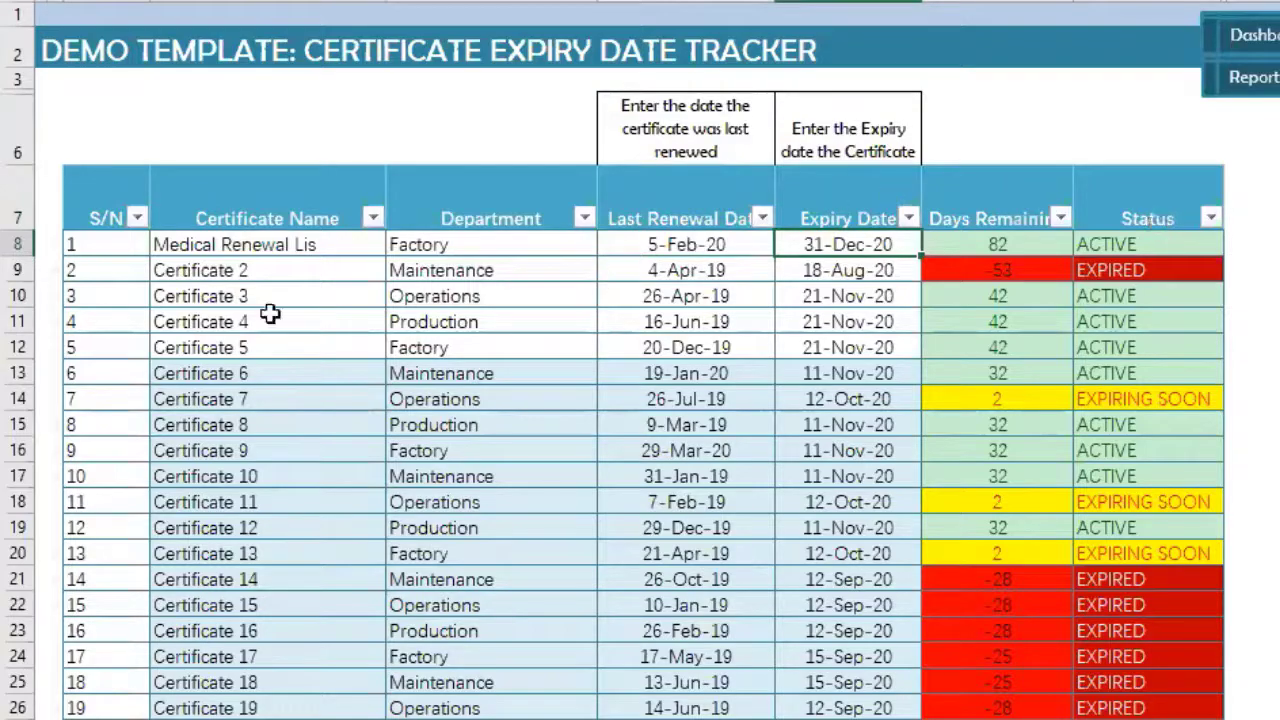
click(238, 245)
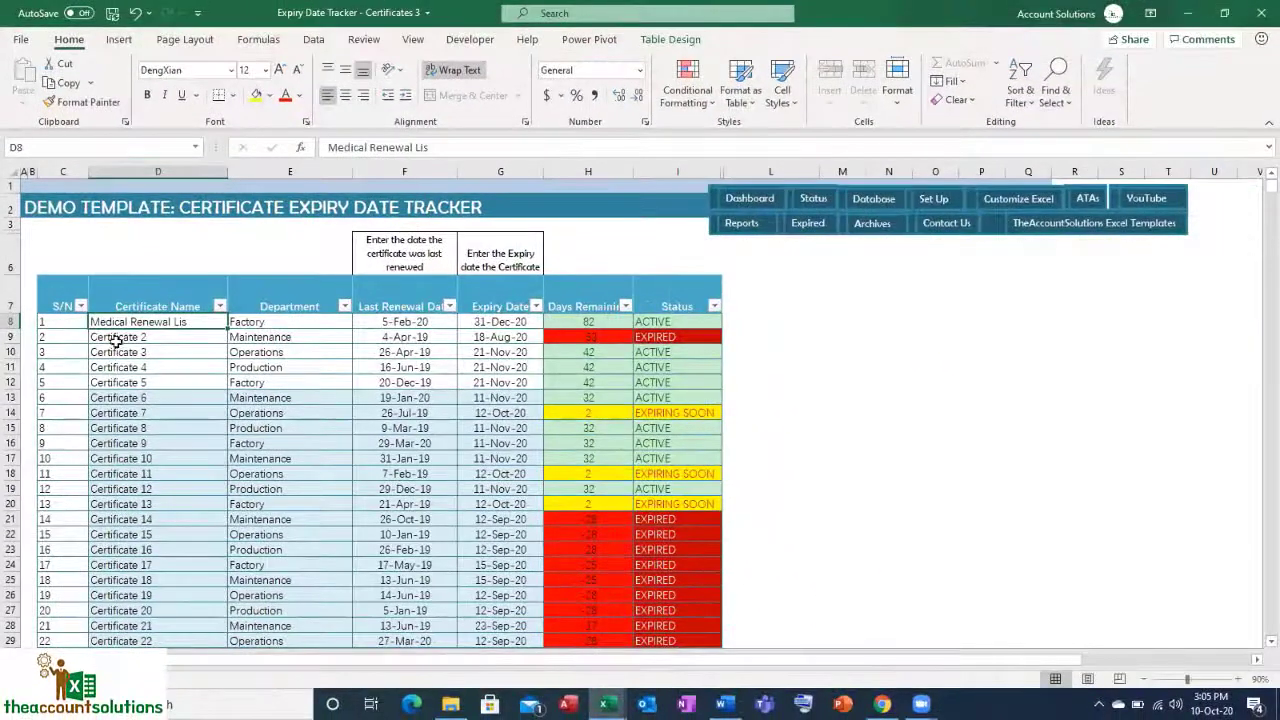
Rename Certificates 2 and 3 to 'Vehicle Papers' and 'Trademark cert', then view the Dashboard
click(116, 341)
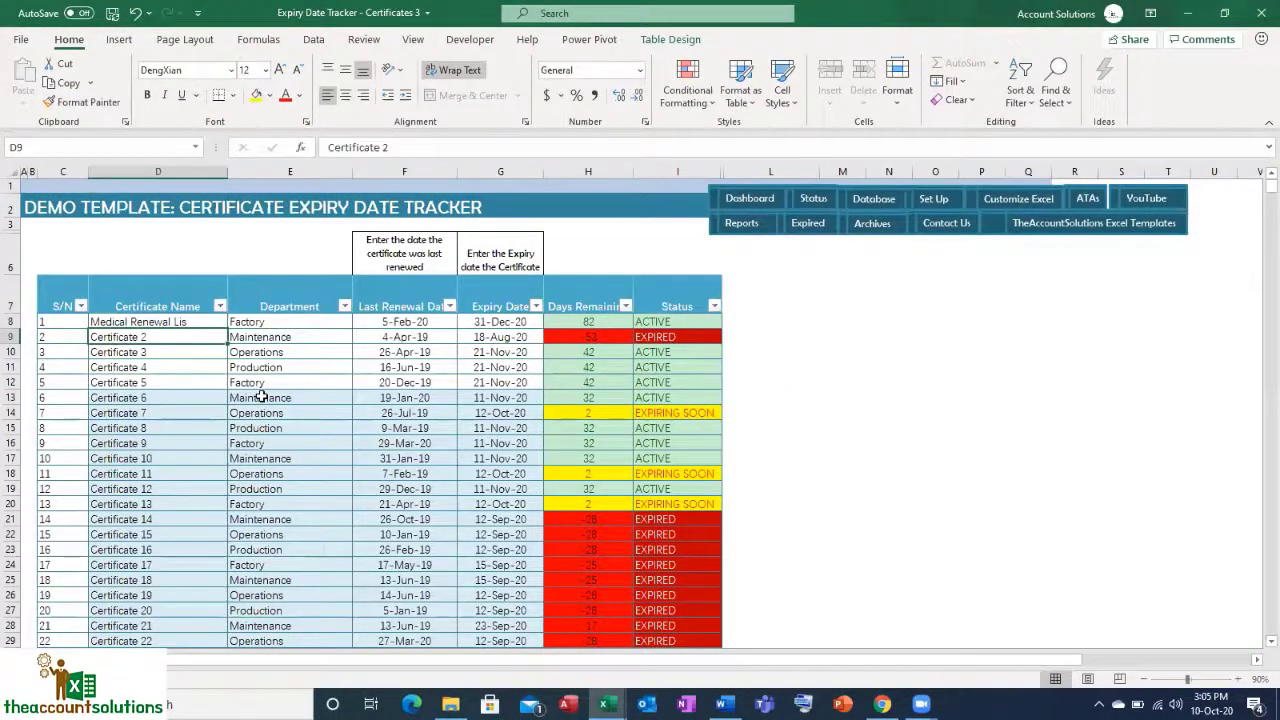
text(Vehicle Papers)
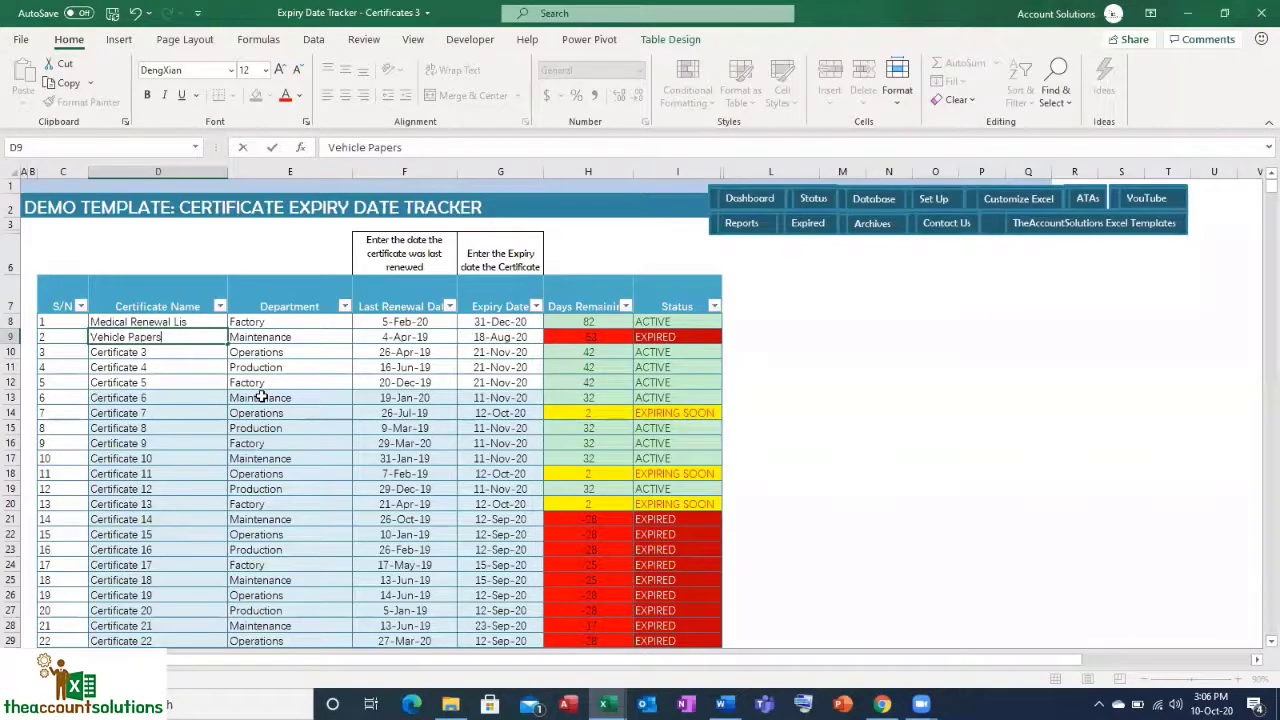
key(Return)
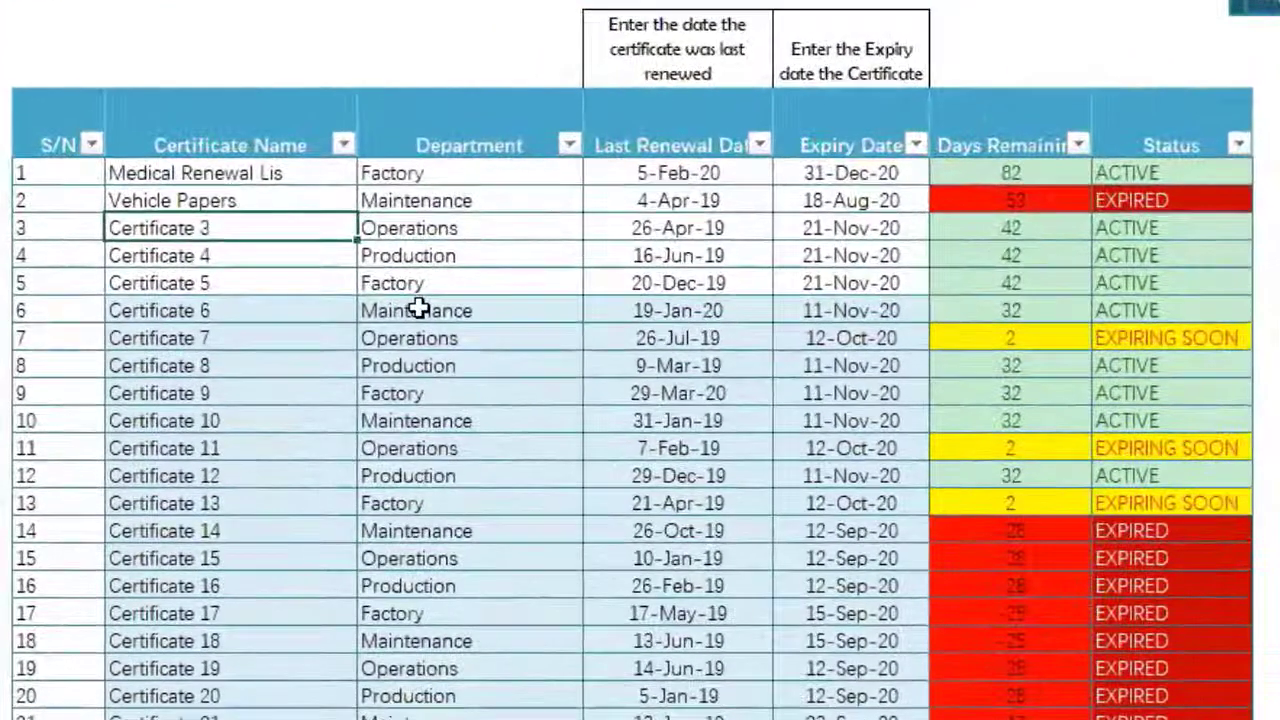
text(Trade)
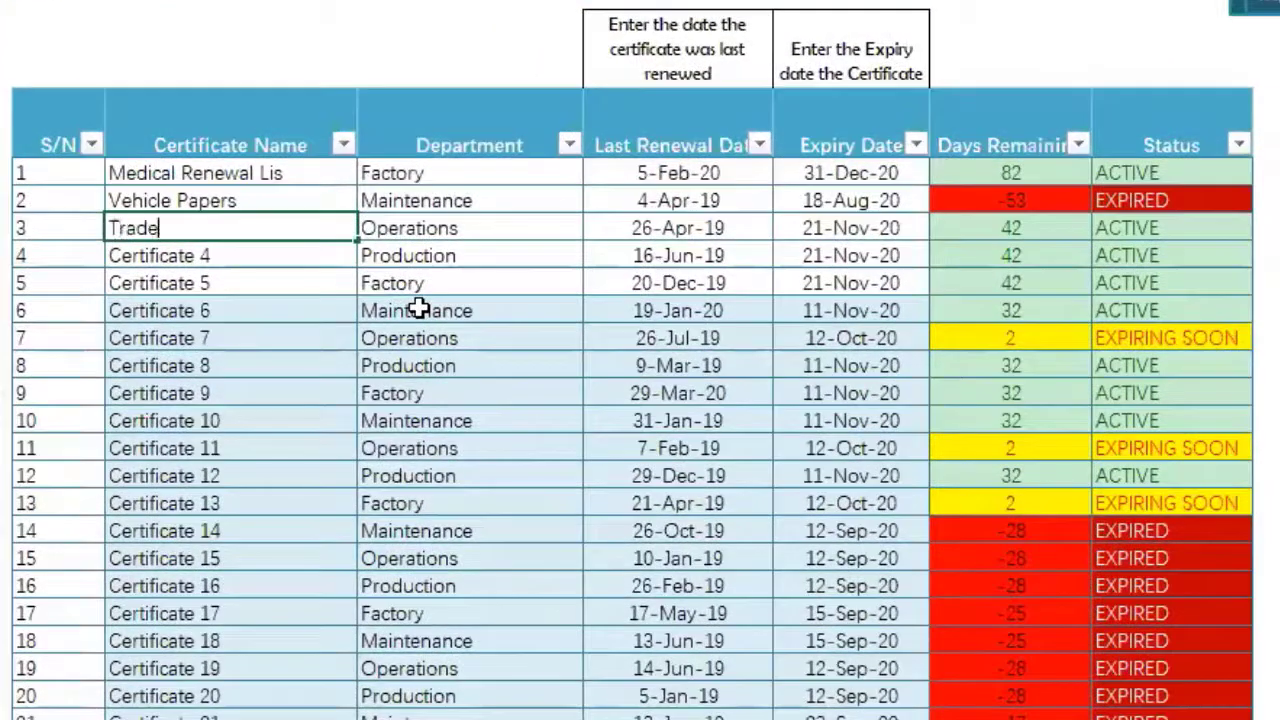
text(mark cert)
key(Return)
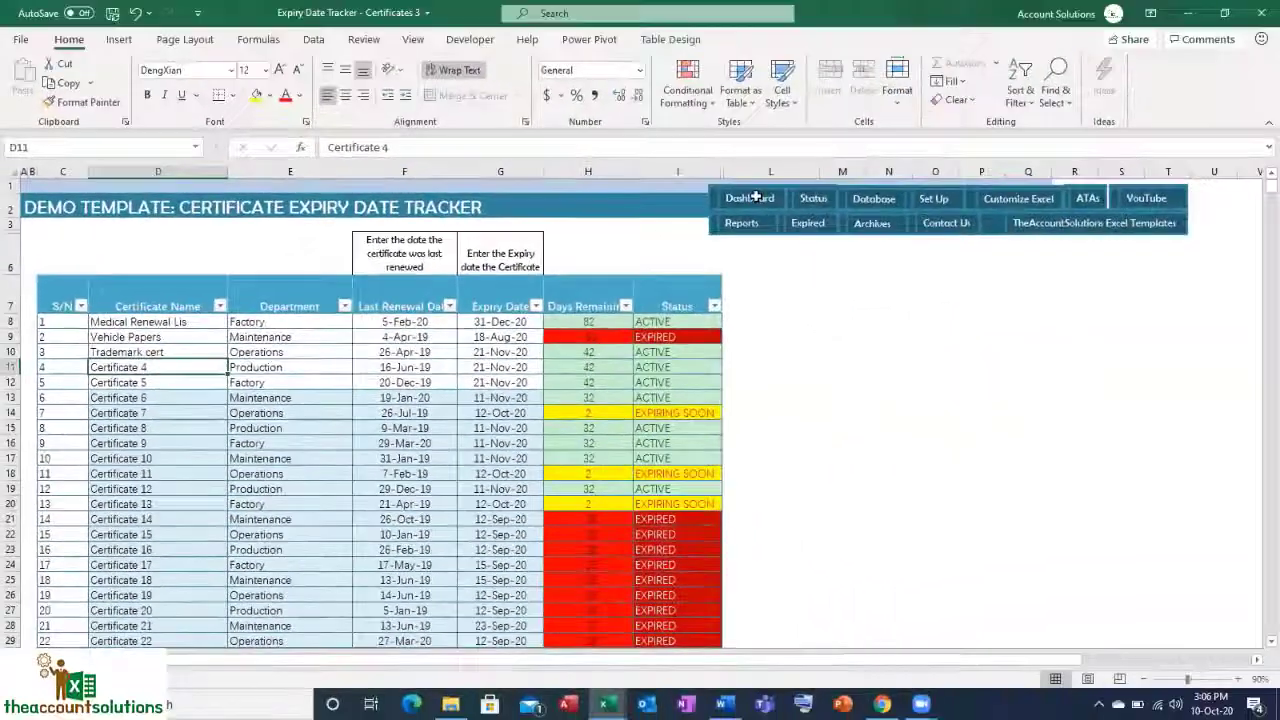
click(749, 197)
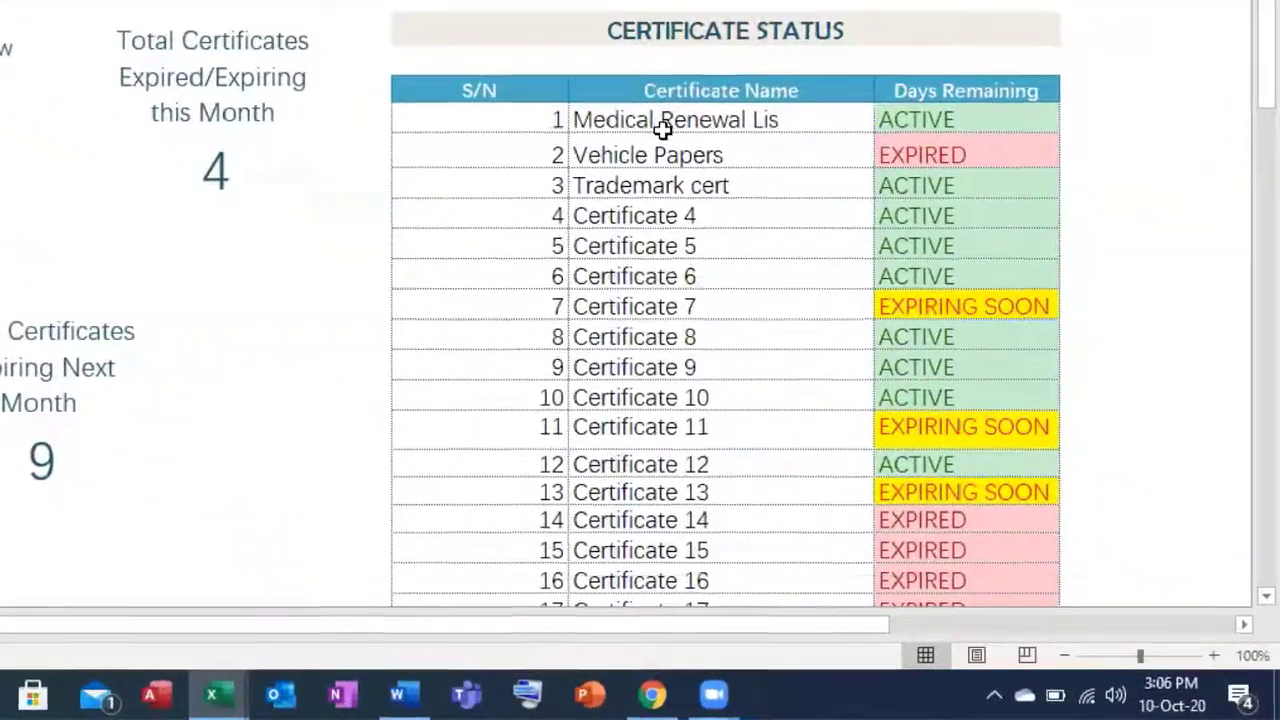
Check the Medical Renewal Lis, Vehicle Papers and Trademark cert entries on the dashboard
click(784, 229)
click(707, 152)
click(760, 190)
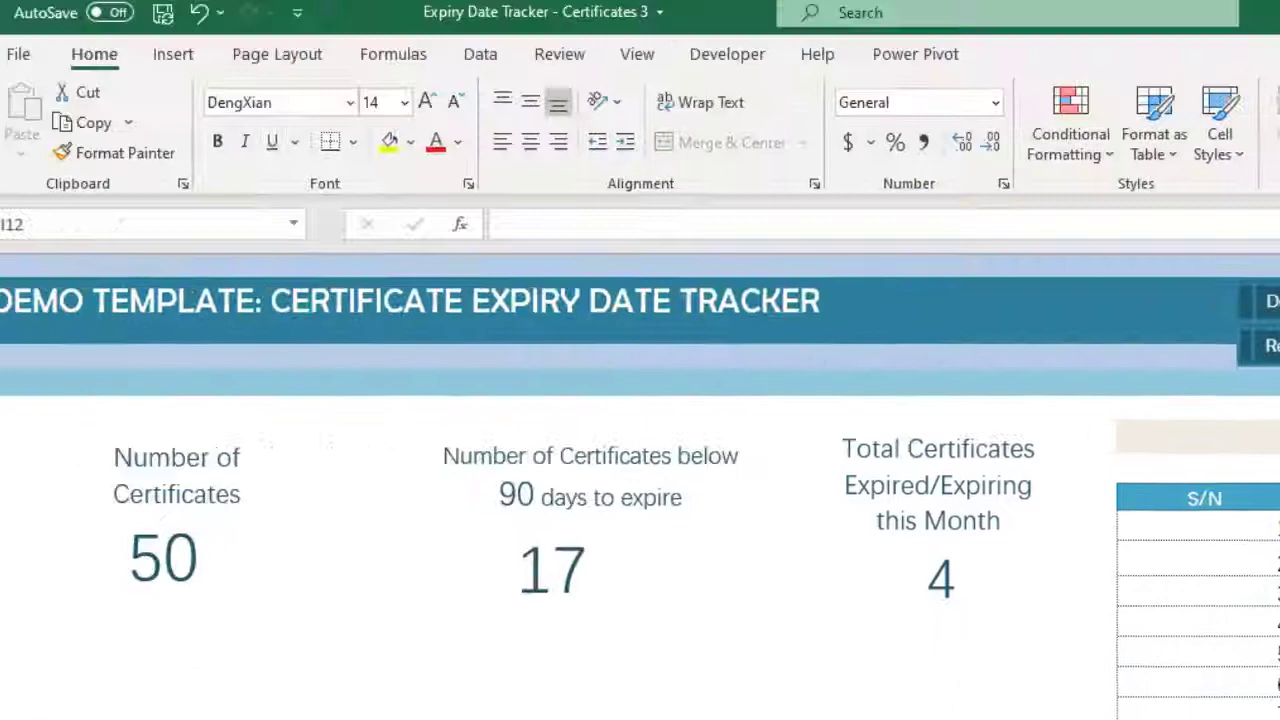
Return to the Database, select the first certificate's renewal and expiry dates, then open Status
click(1040, 35)
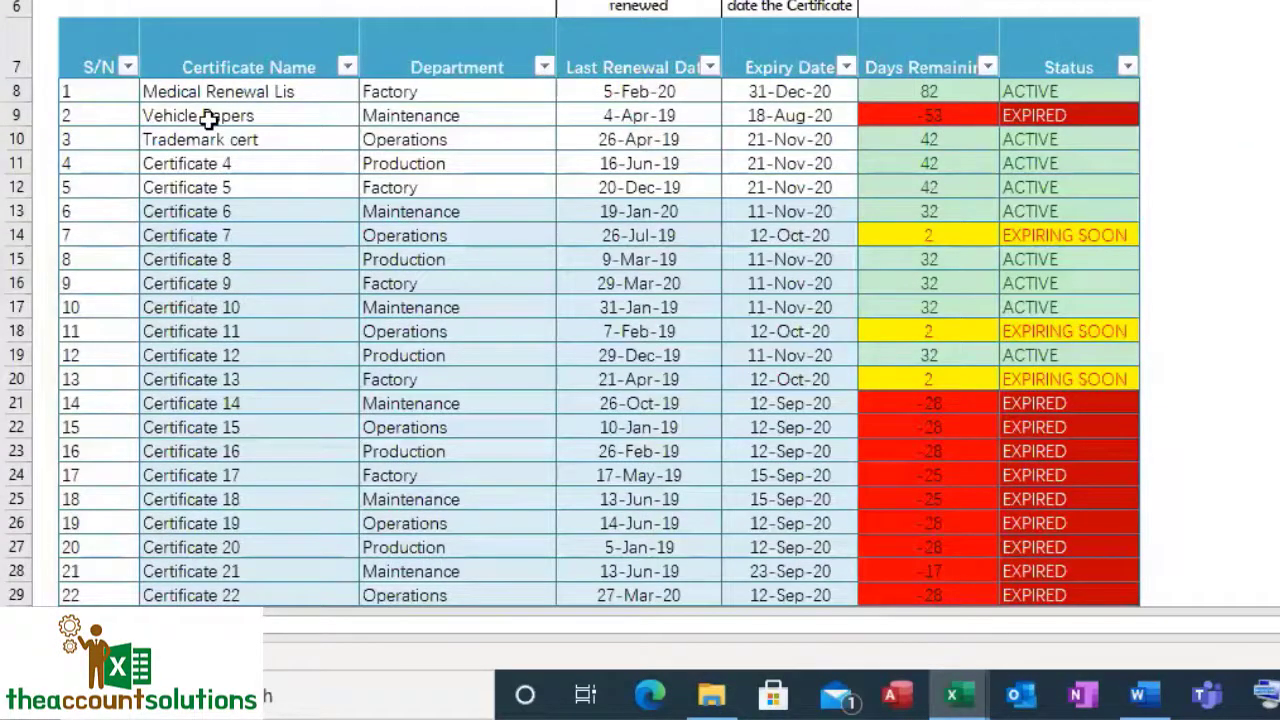
click(648, 96)
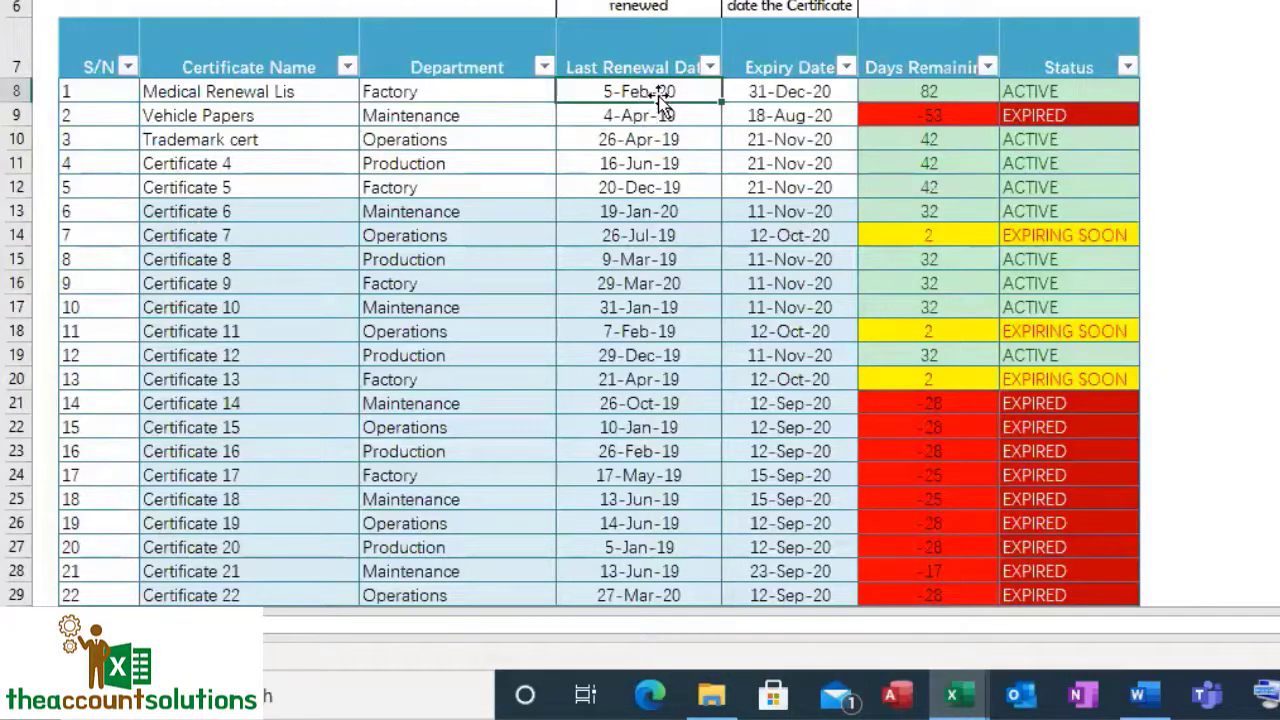
click(748, 93)
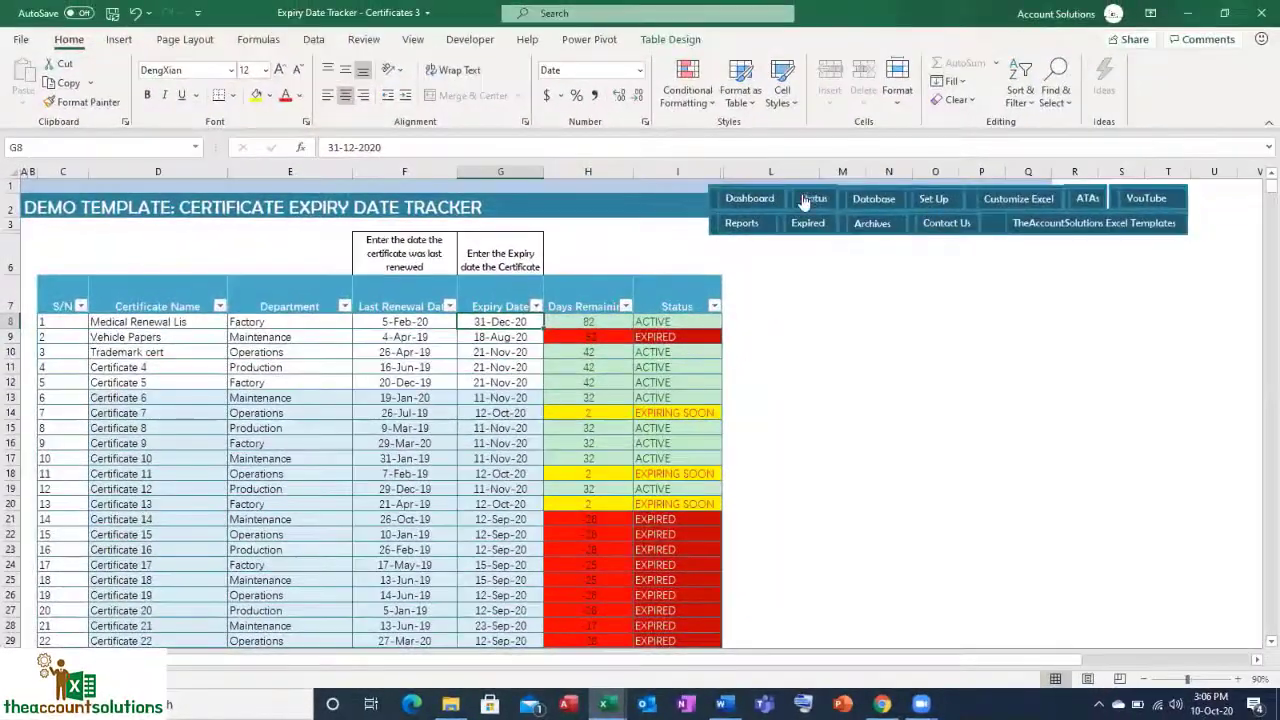
click(808, 199)
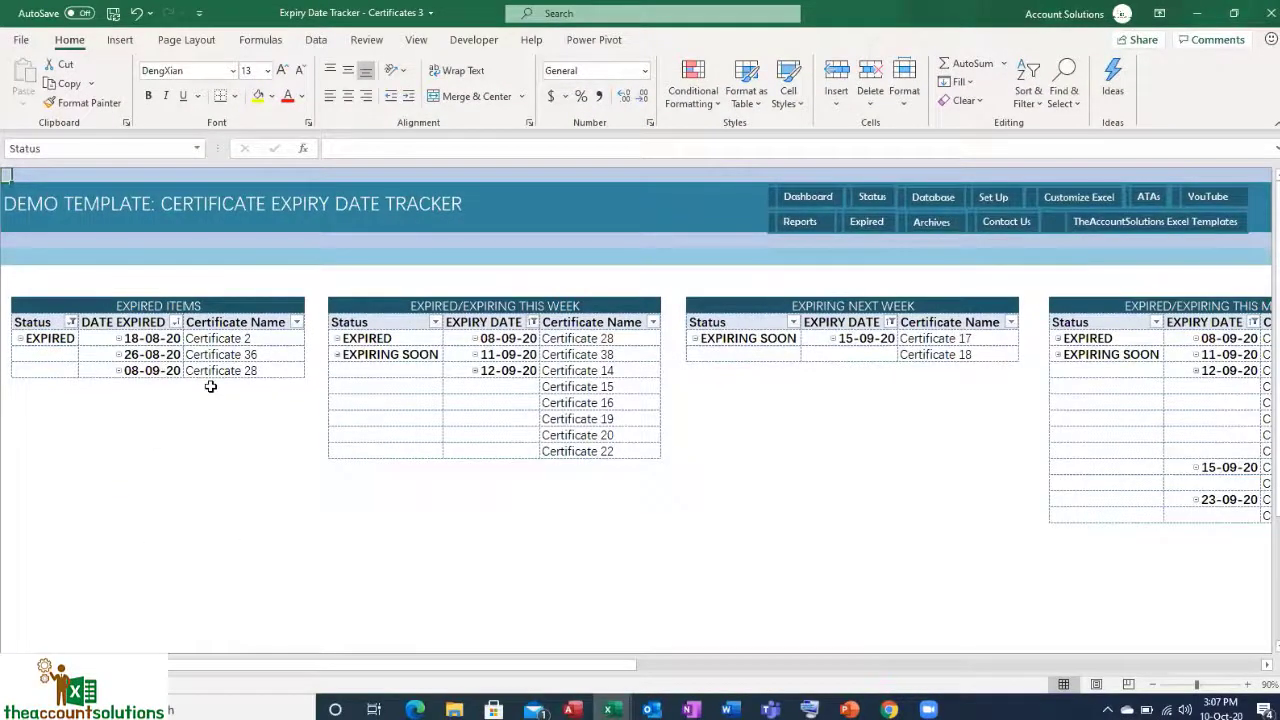
Refresh the Expired Items pivot with current data, then return to the Database sheet
click(160, 354)
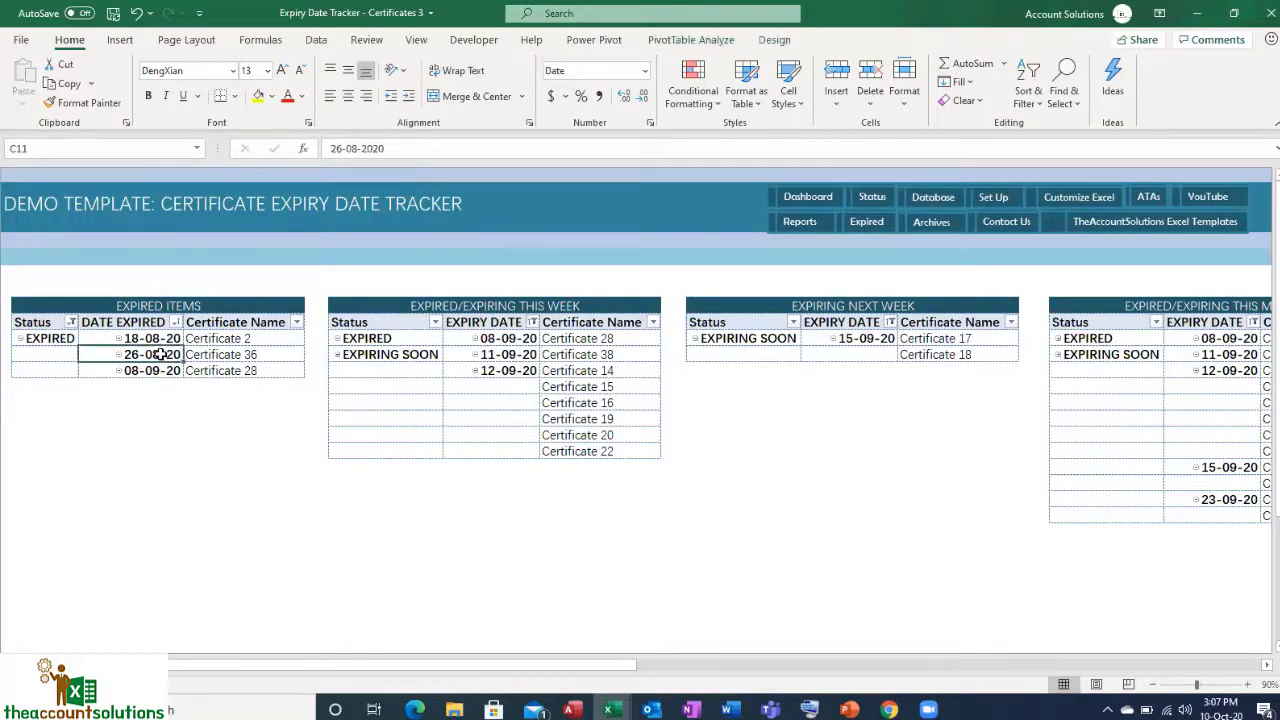
right_click(160, 354)
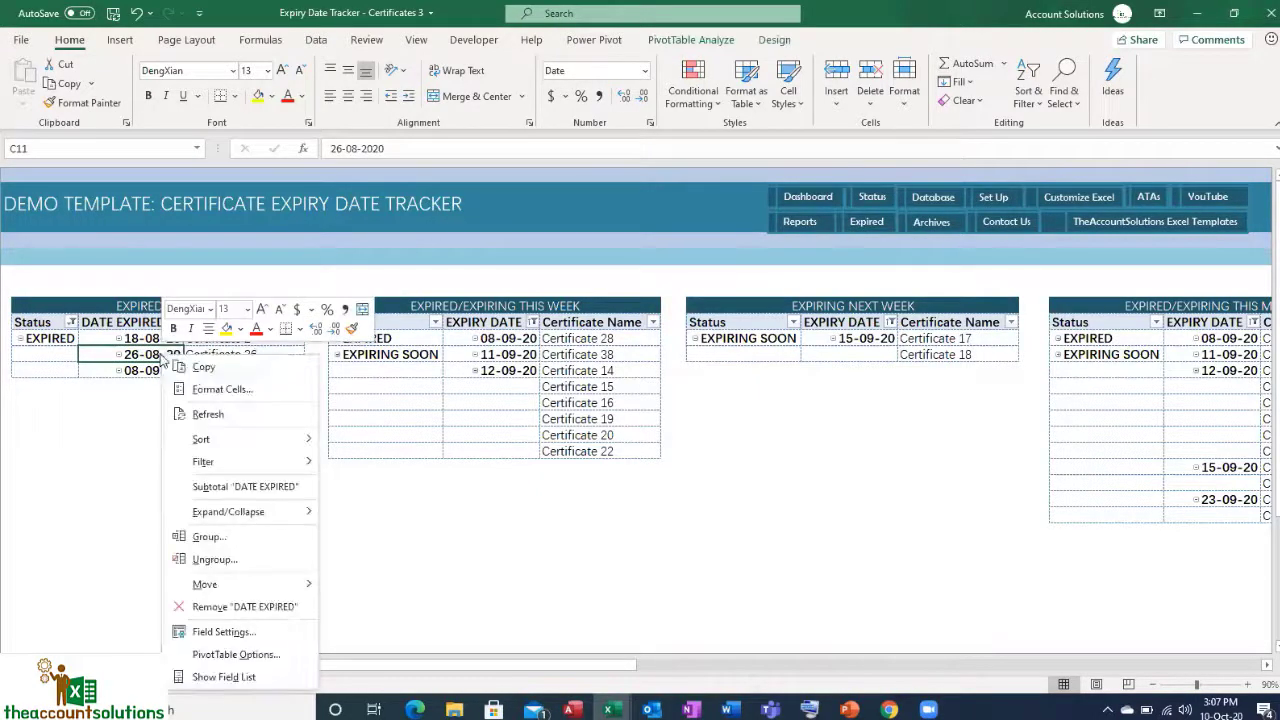
click(200, 413)
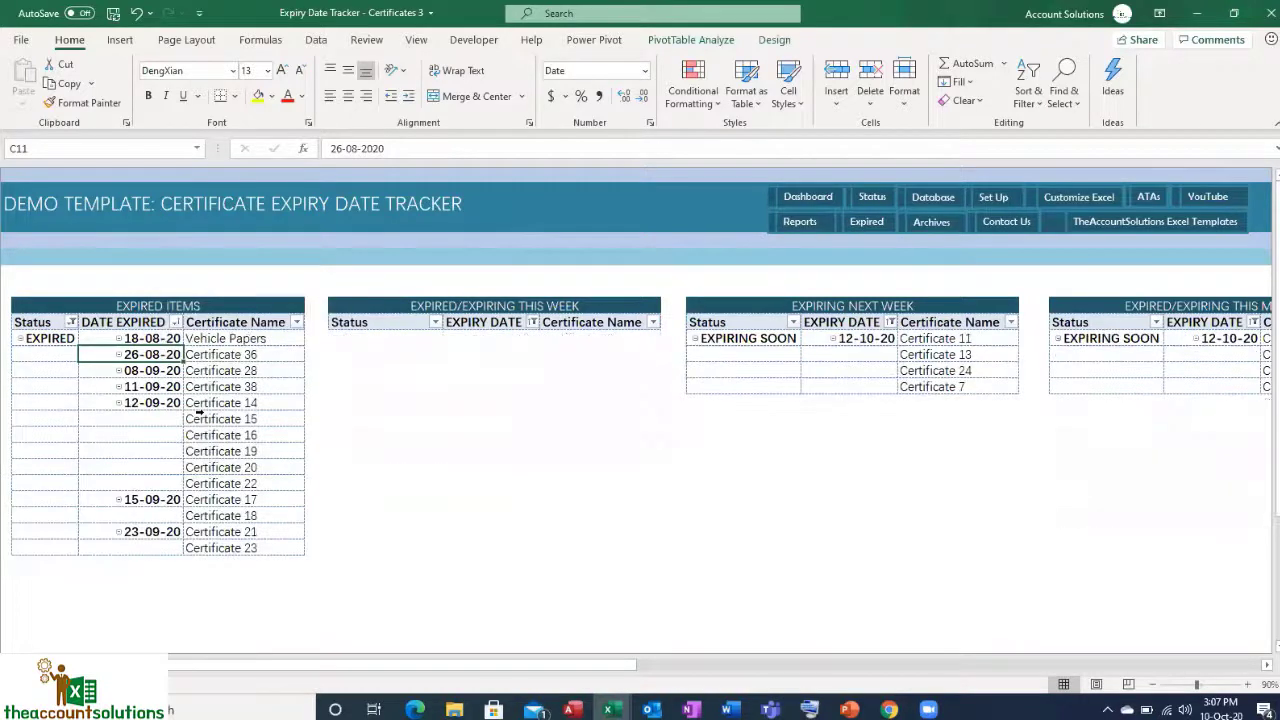
click(178, 419)
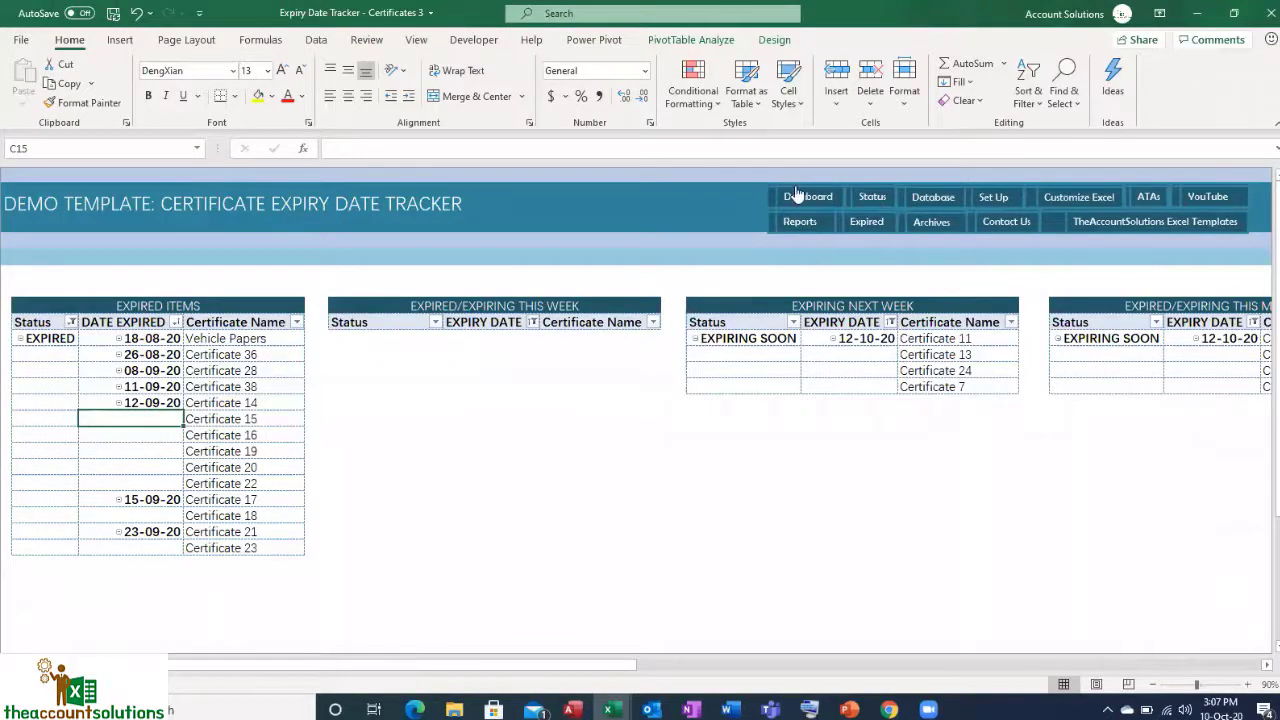
click(935, 197)
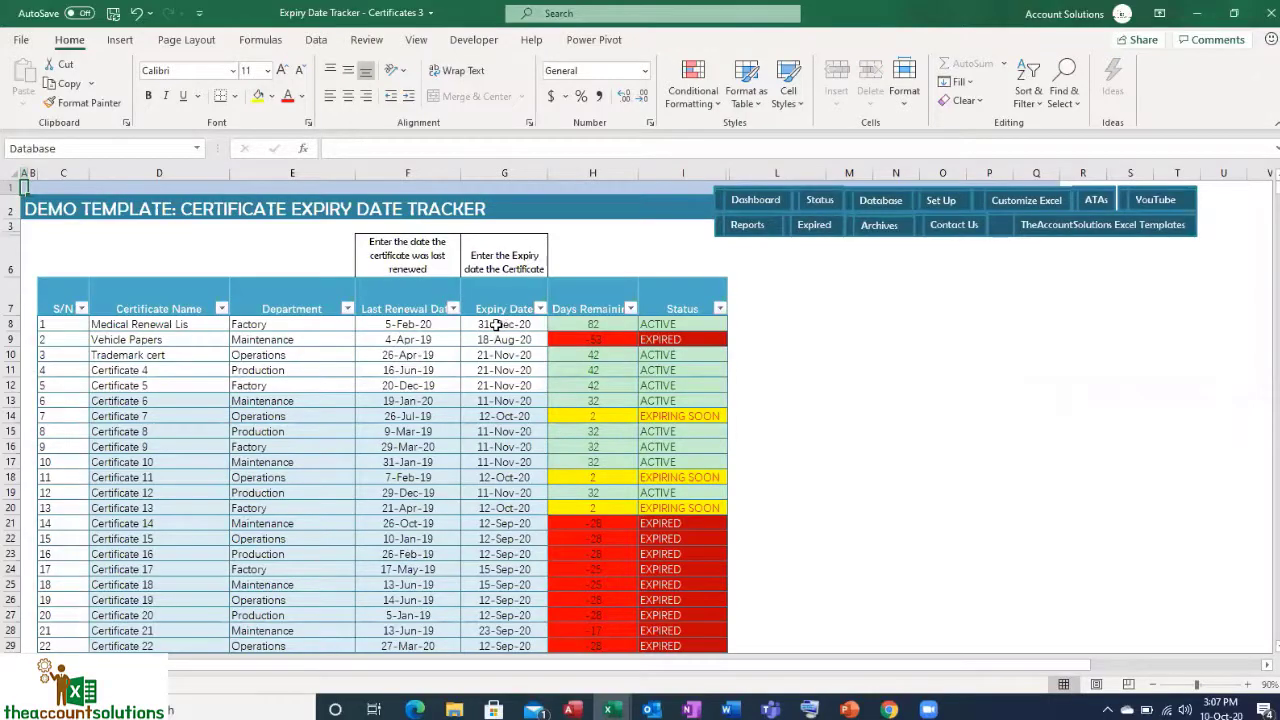
Change the first certificate's expiry date to 10-Oct-20, then view the Status pivot sheet
click(496, 325)
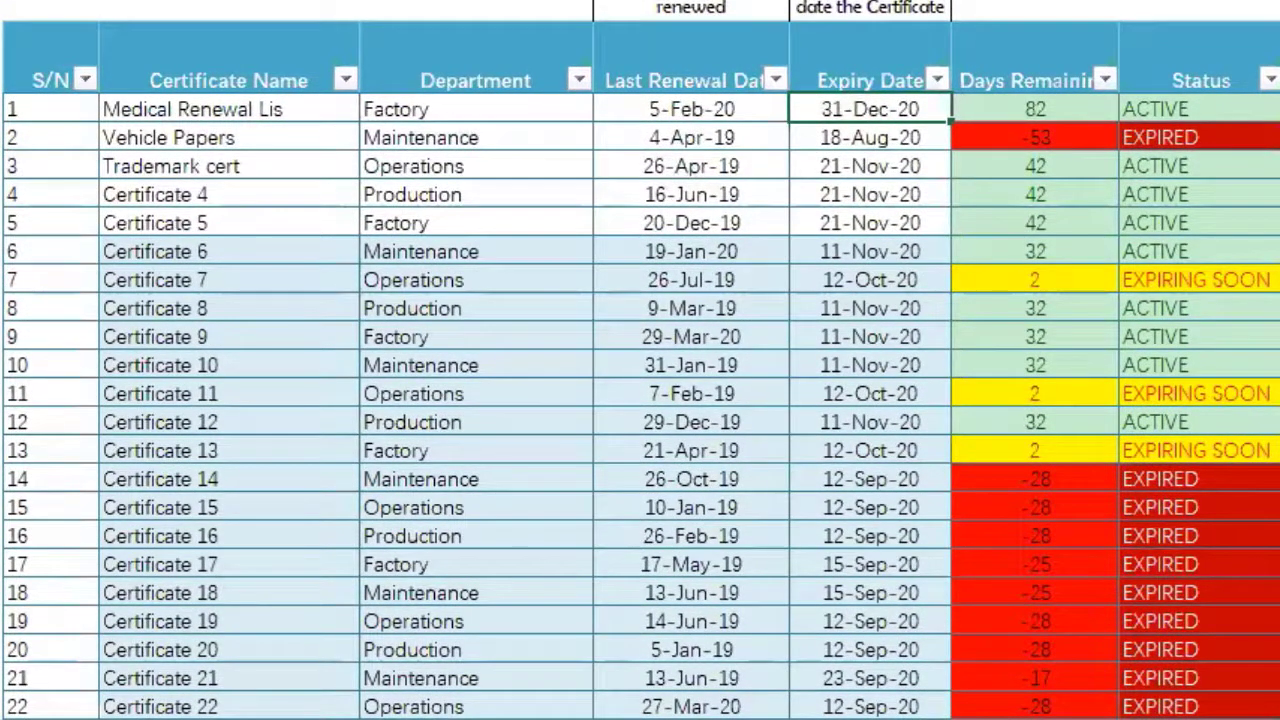
key(BackSpace)
text(0)
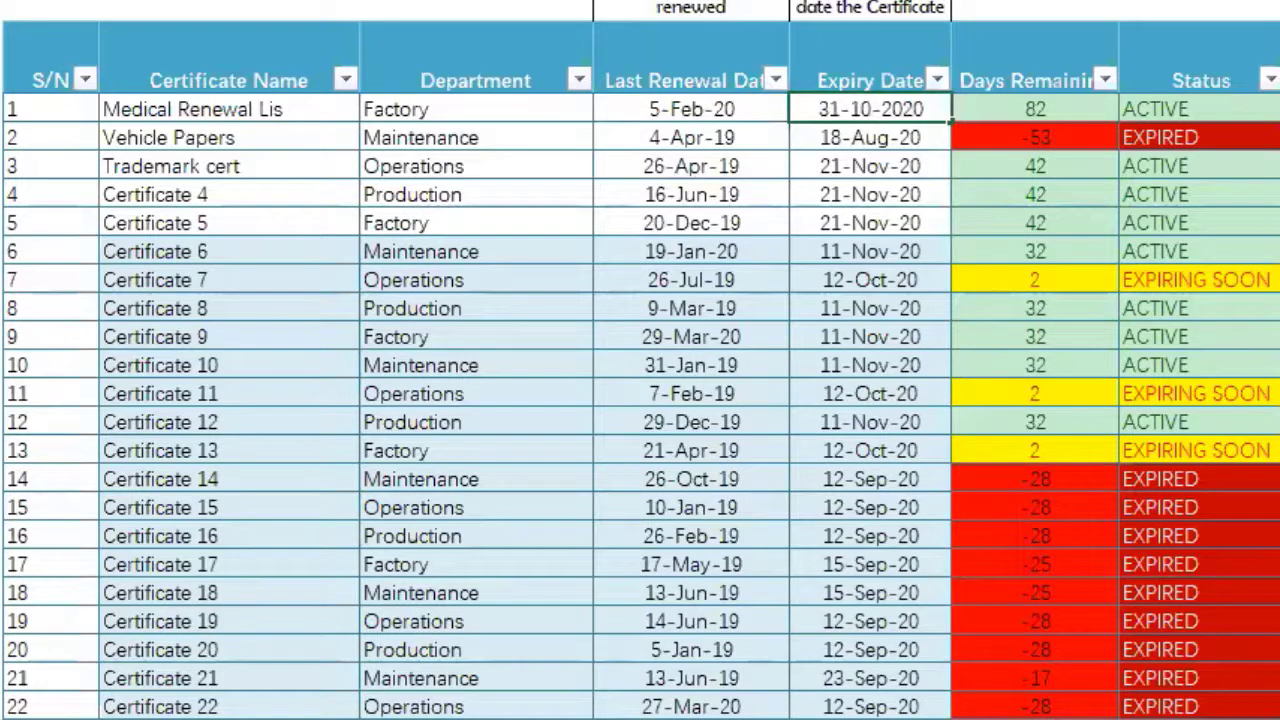
key(Home)
key(Delete)
key(Delete)
text(10)
key(Return)
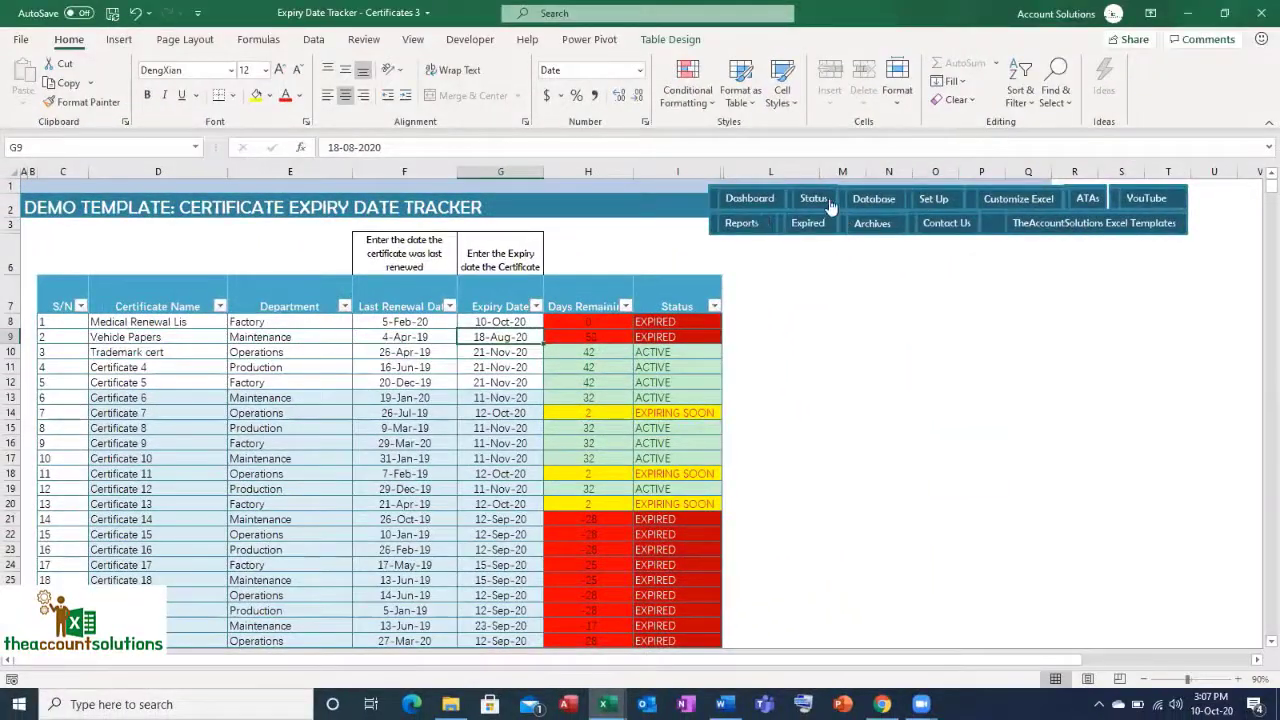
click(1055, 79)
click(232, 432)
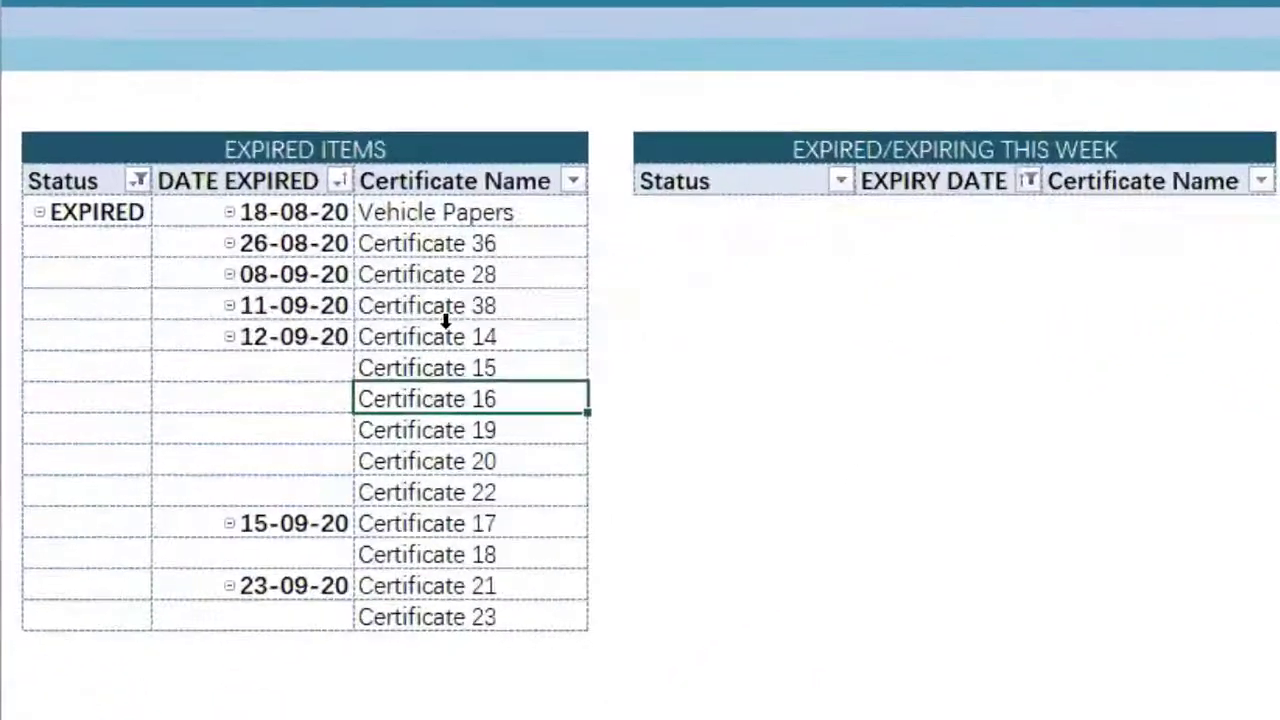
Refresh the Status pivots so the first certificate appears as expired this week
click(281, 385)
right_click(281, 385)
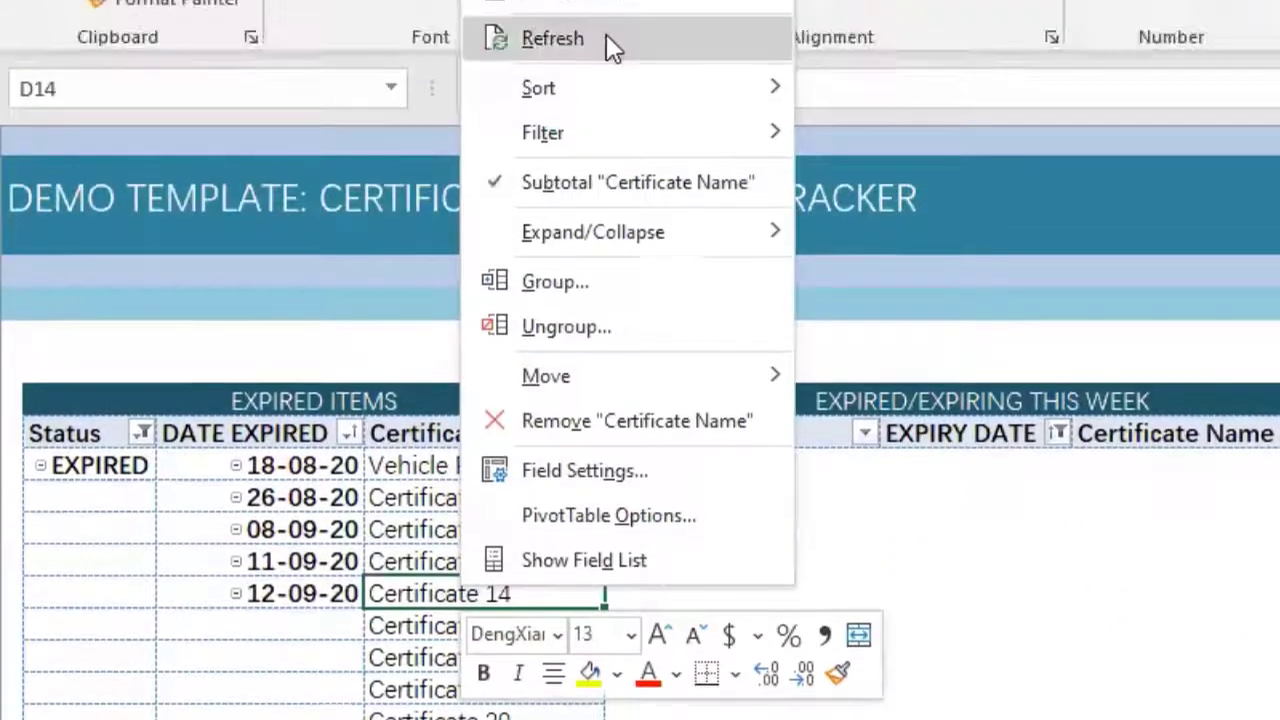
click(552, 38)
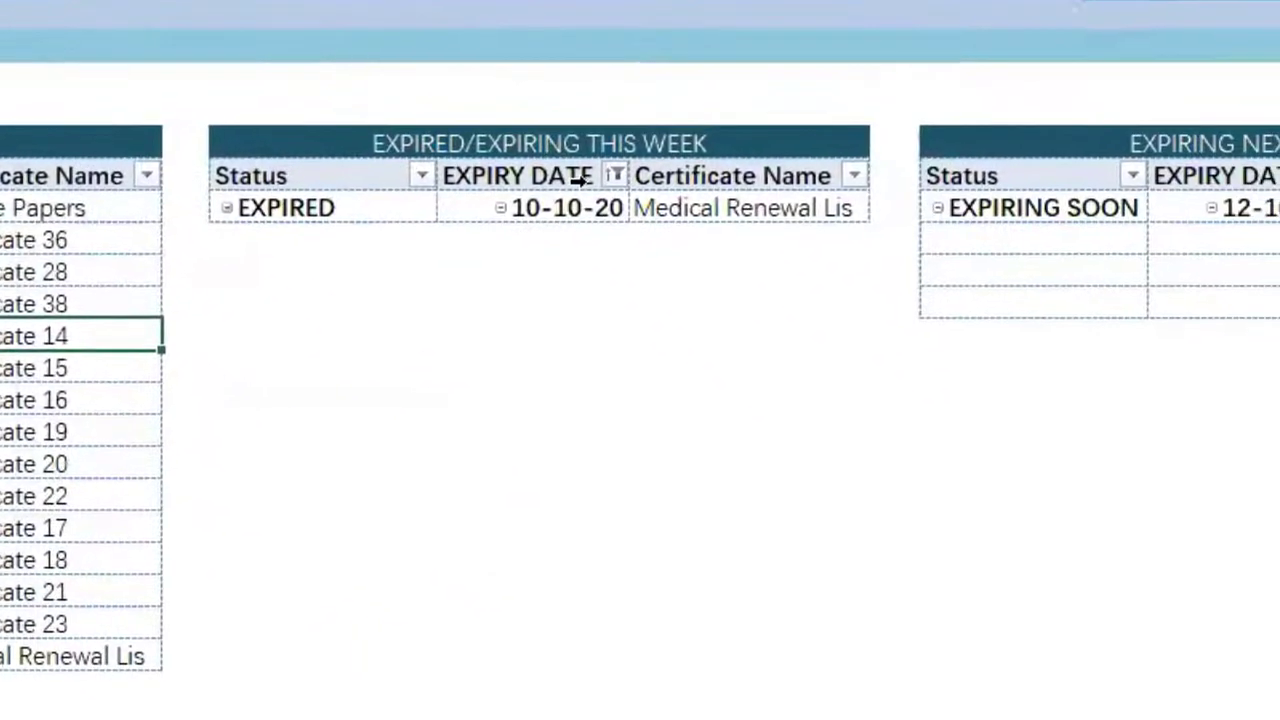
click(665, 208)
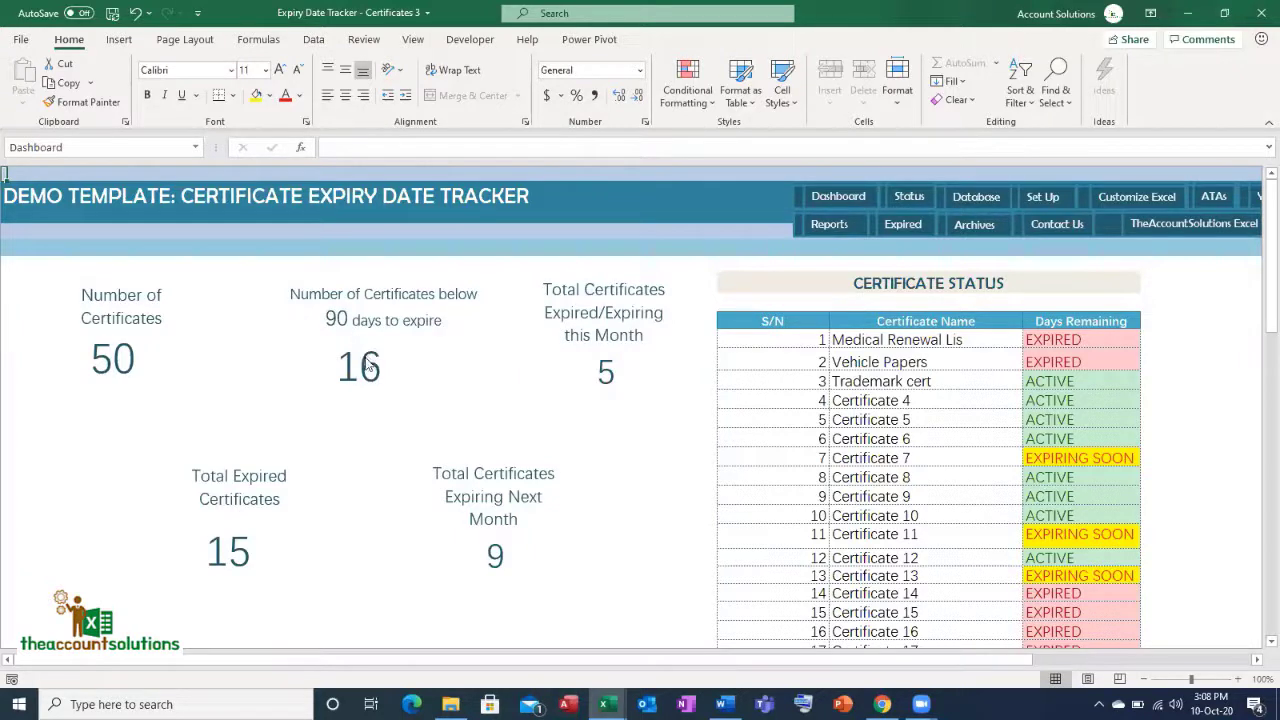
Switch from the Dashboard back to the Database sheet
click(1018, 356)
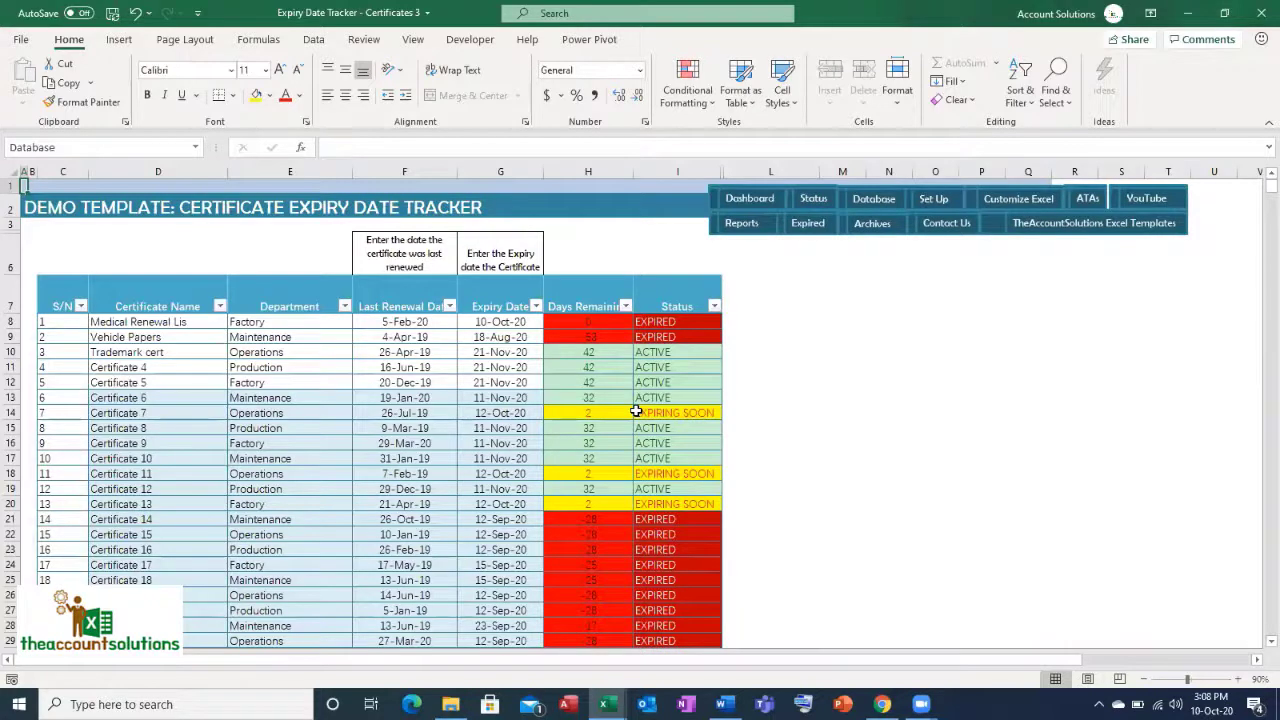
Inspect the days remaining formula and look at the Review tab's protection options
click(604, 340)
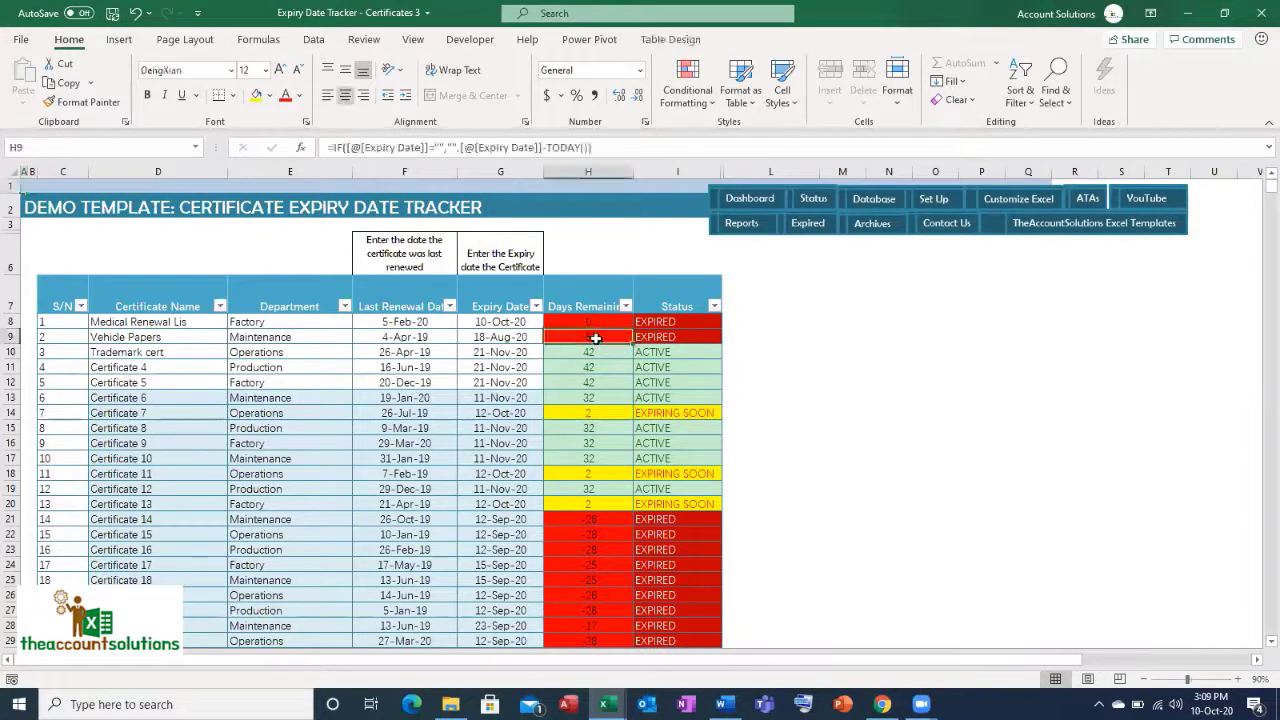
click(760, 350)
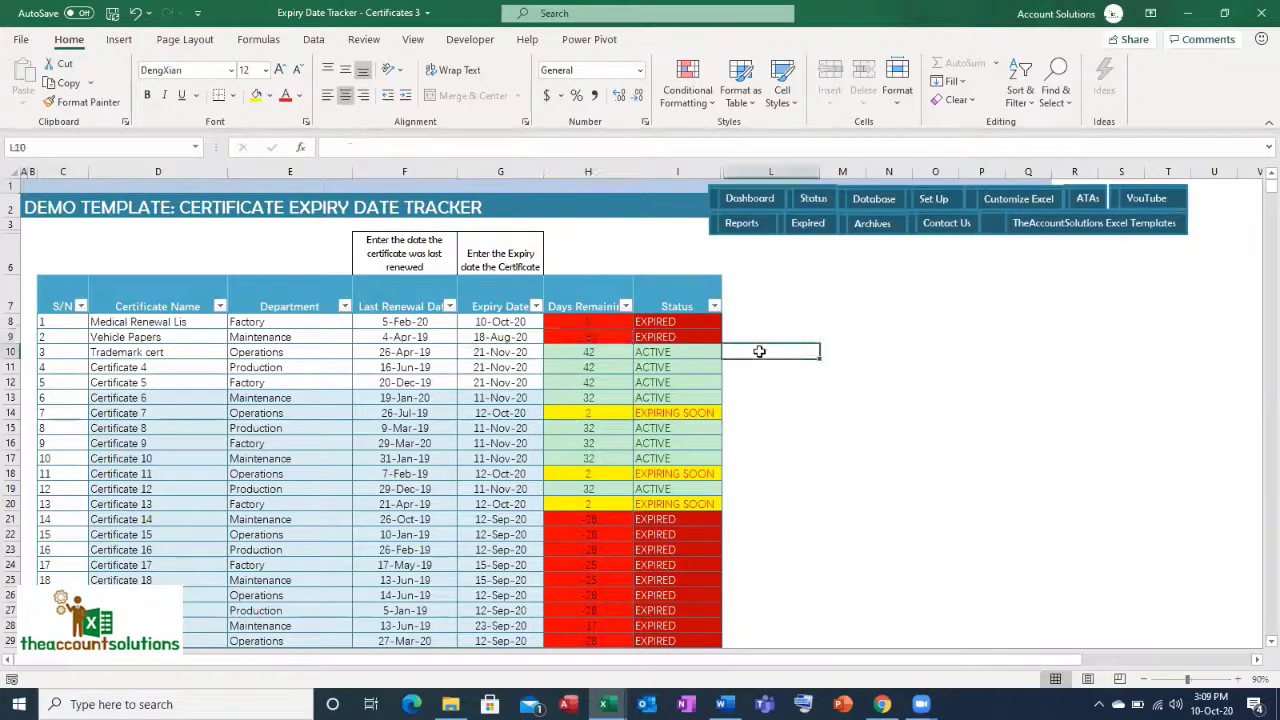
click(364, 40)
key(ctrl+Home)
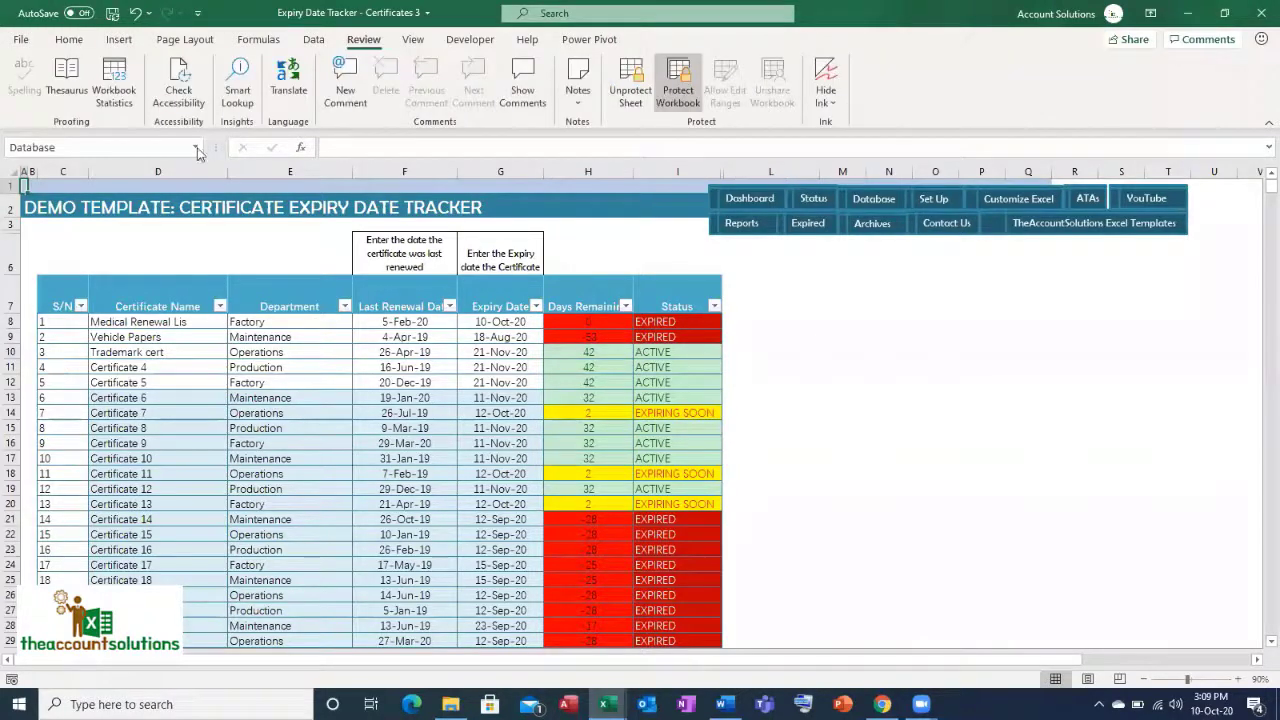
click(69, 40)
Select the Trademark cert row, dismiss its context menu unchanged, and open the Reports sheet
click(10, 352)
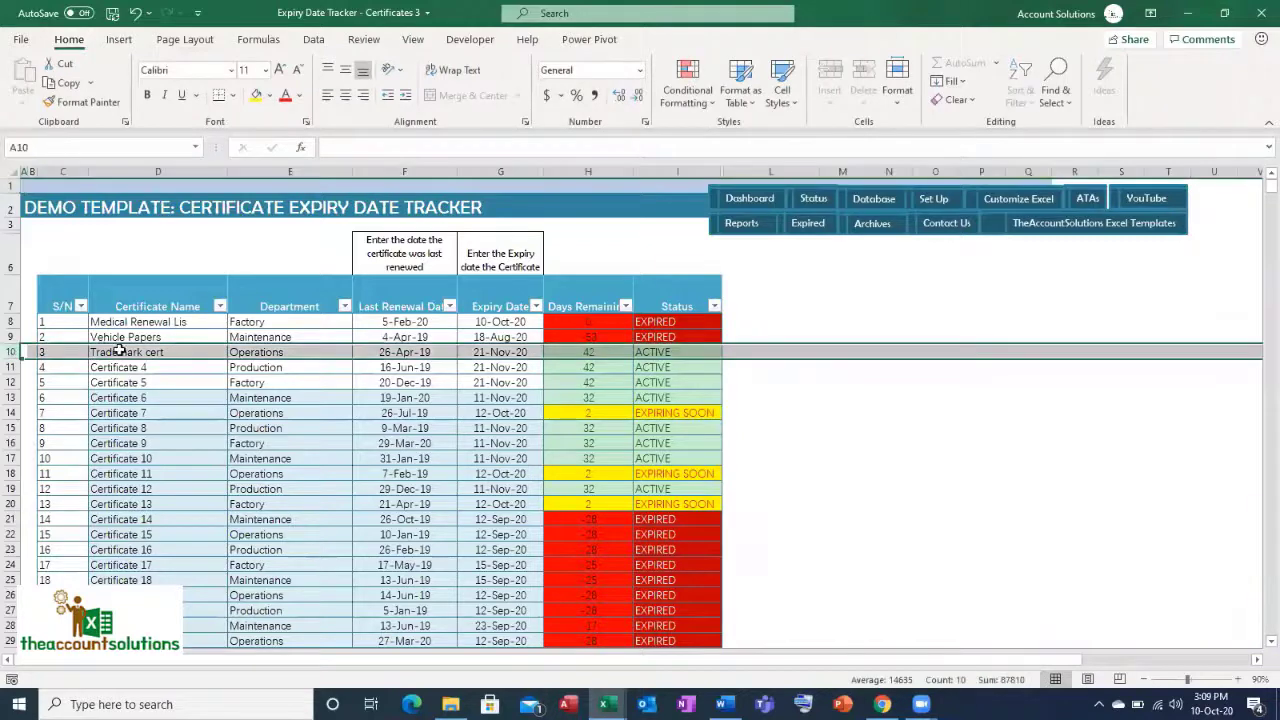
right_click(121, 352)
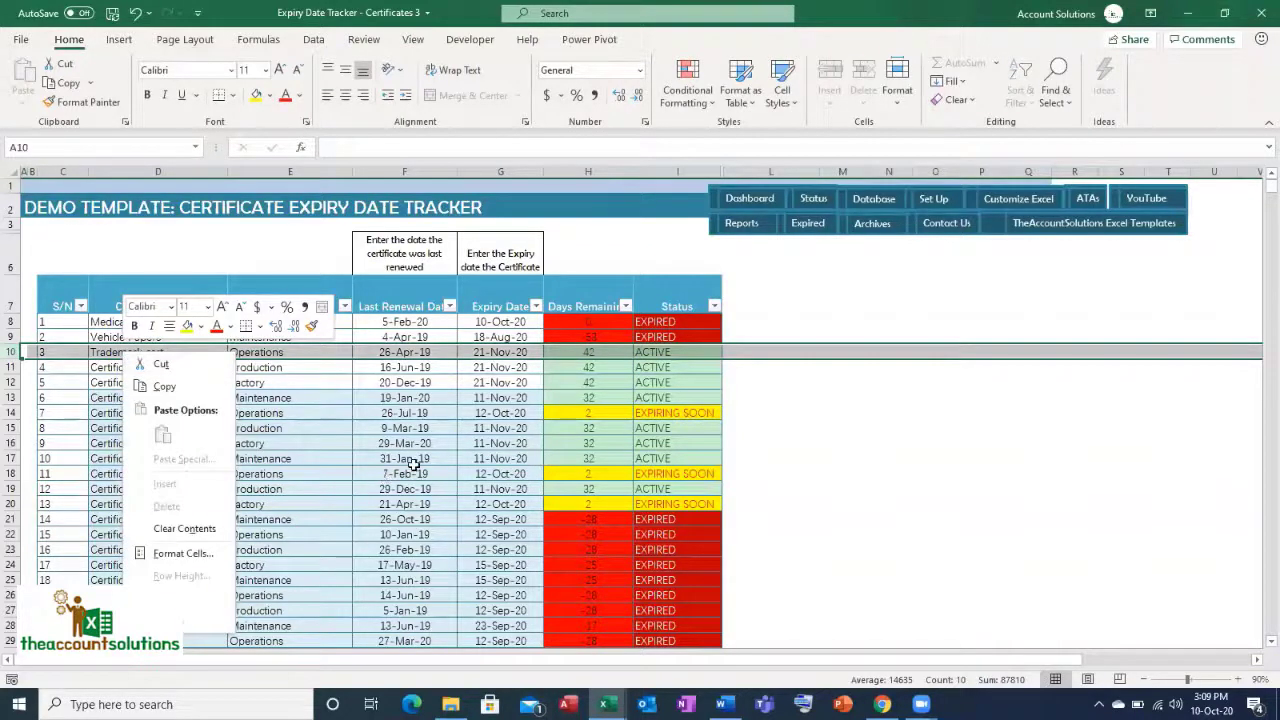
click(416, 470)
click(428, 460)
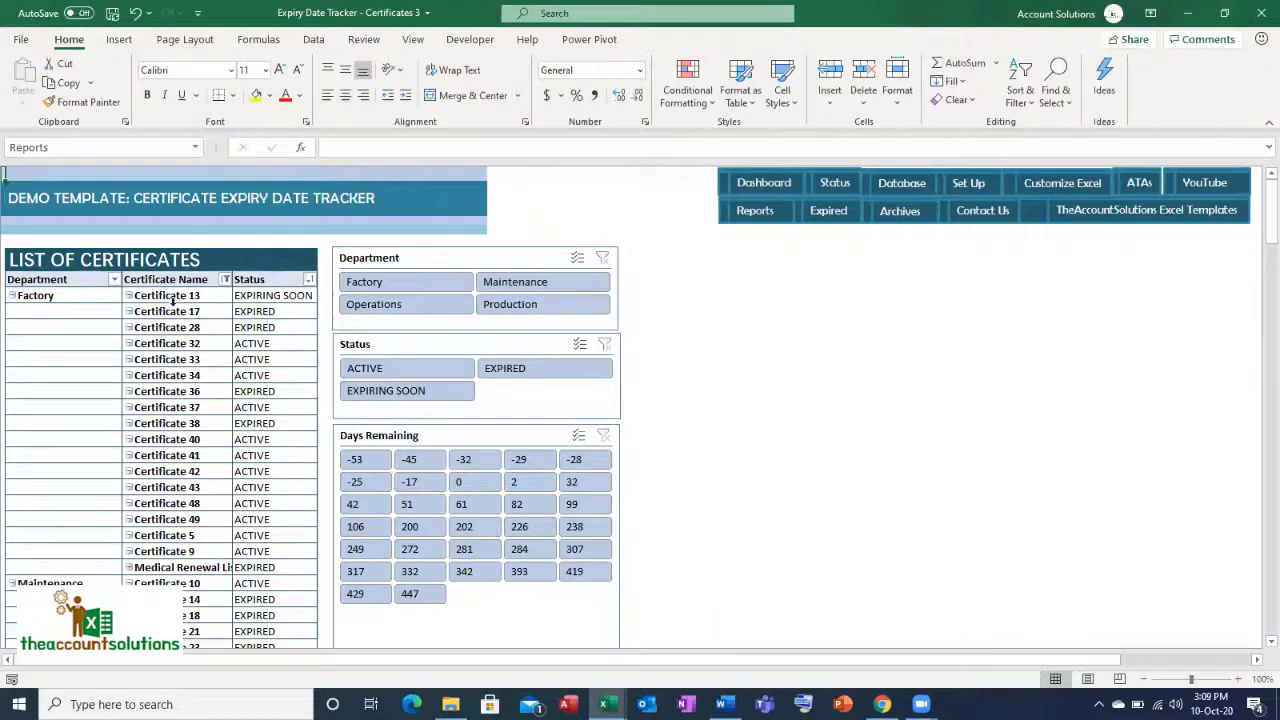
Filter the report by Factory, Maintenance, Operations and Production departments, then refresh the pivot
click(418, 290)
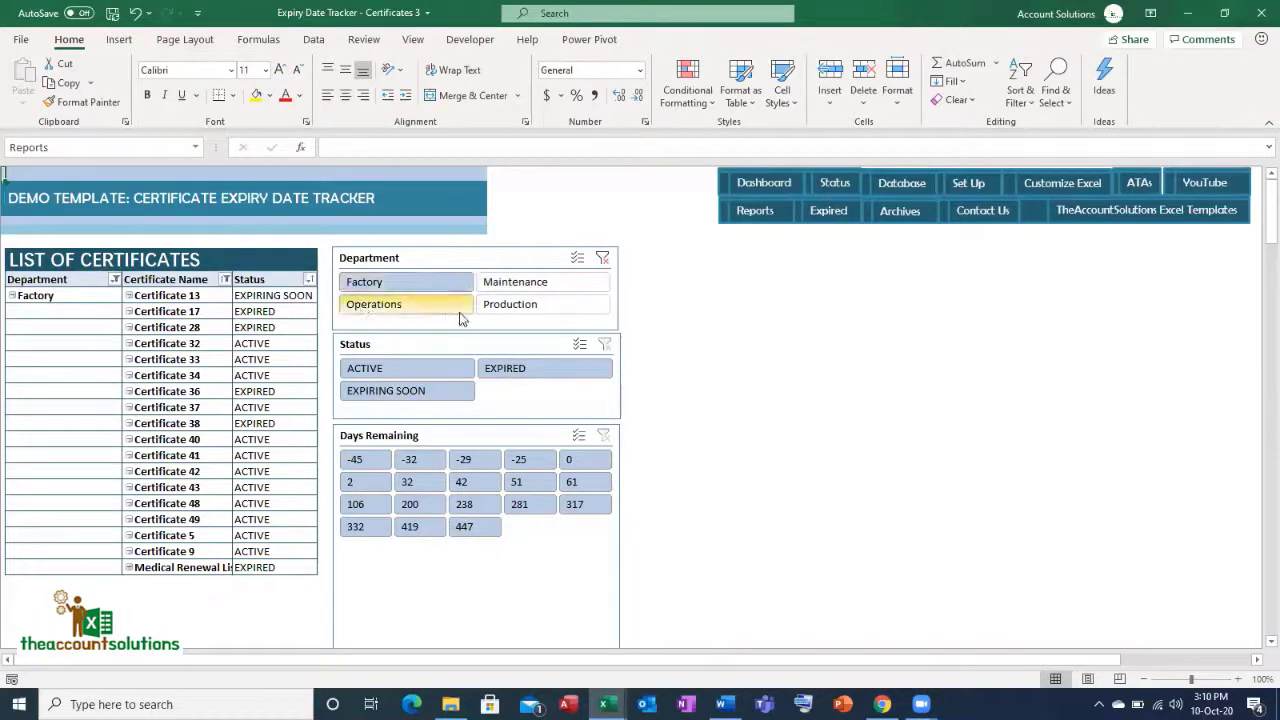
click(537, 286)
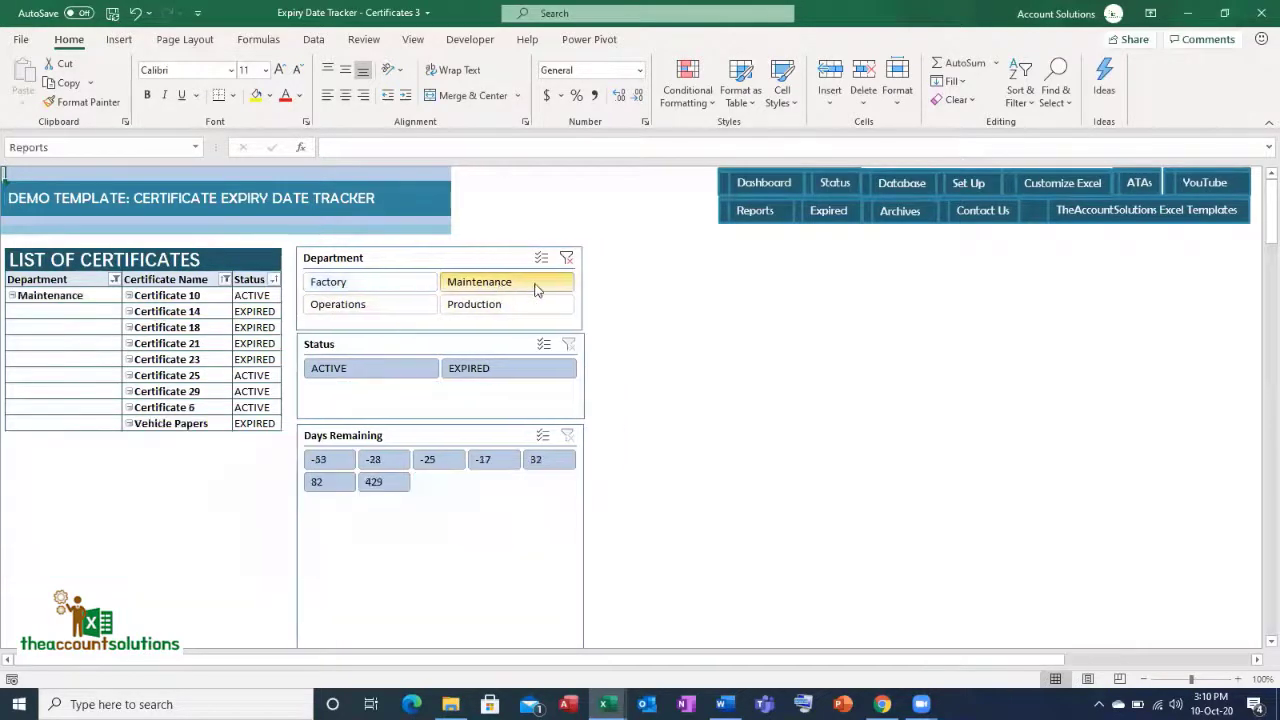
click(332, 307)
click(538, 309)
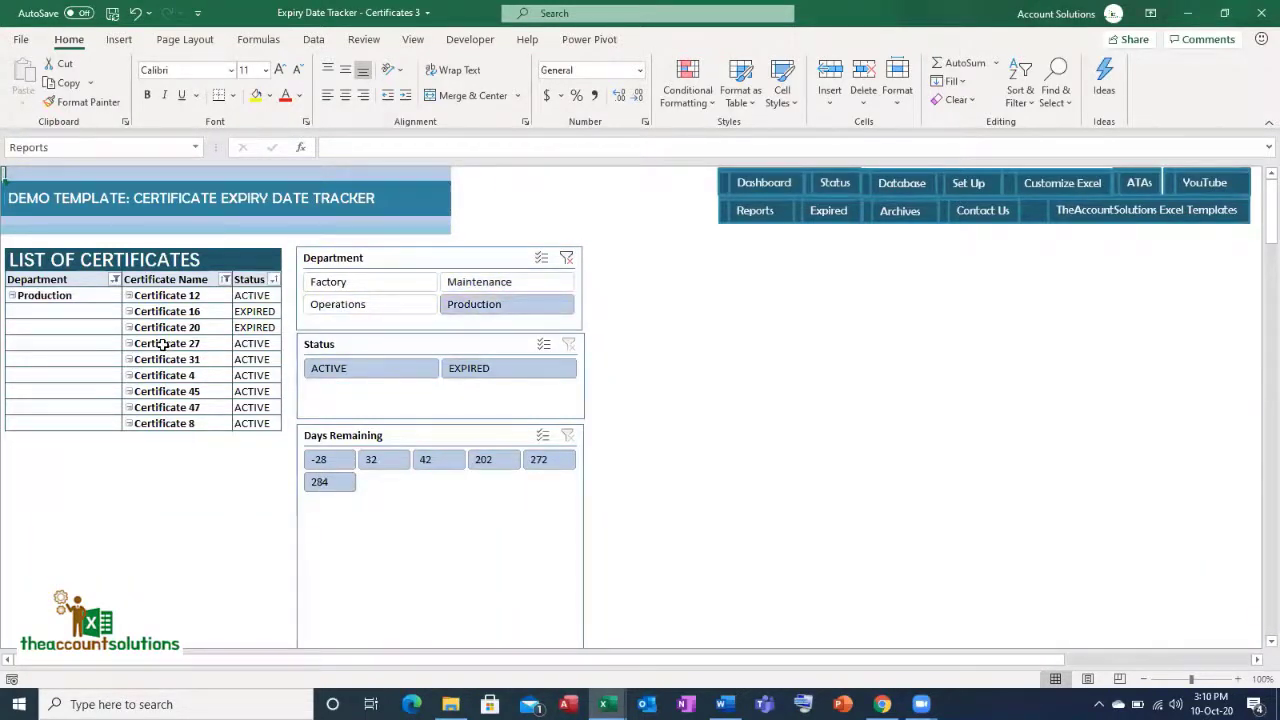
right_click(164, 344)
click(211, 406)
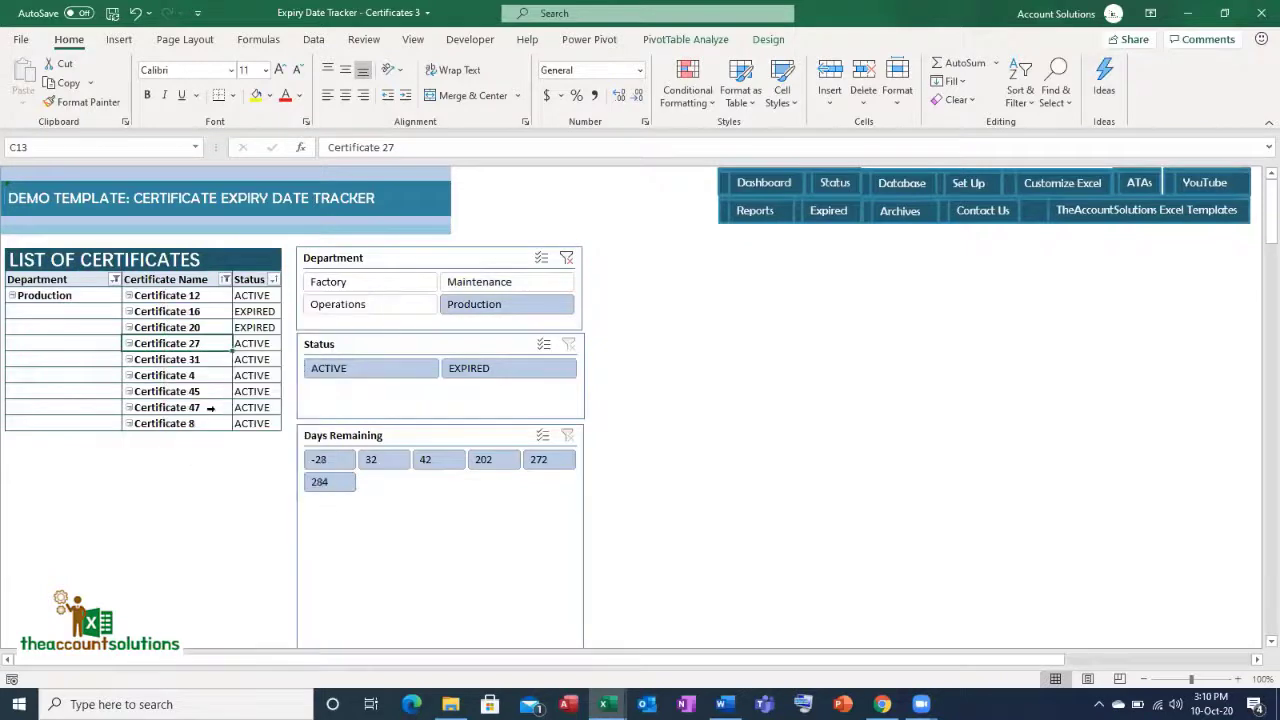
Clear the department filter, try Days Remaining 2, 61 and -28, then clear that filter
click(566, 259)
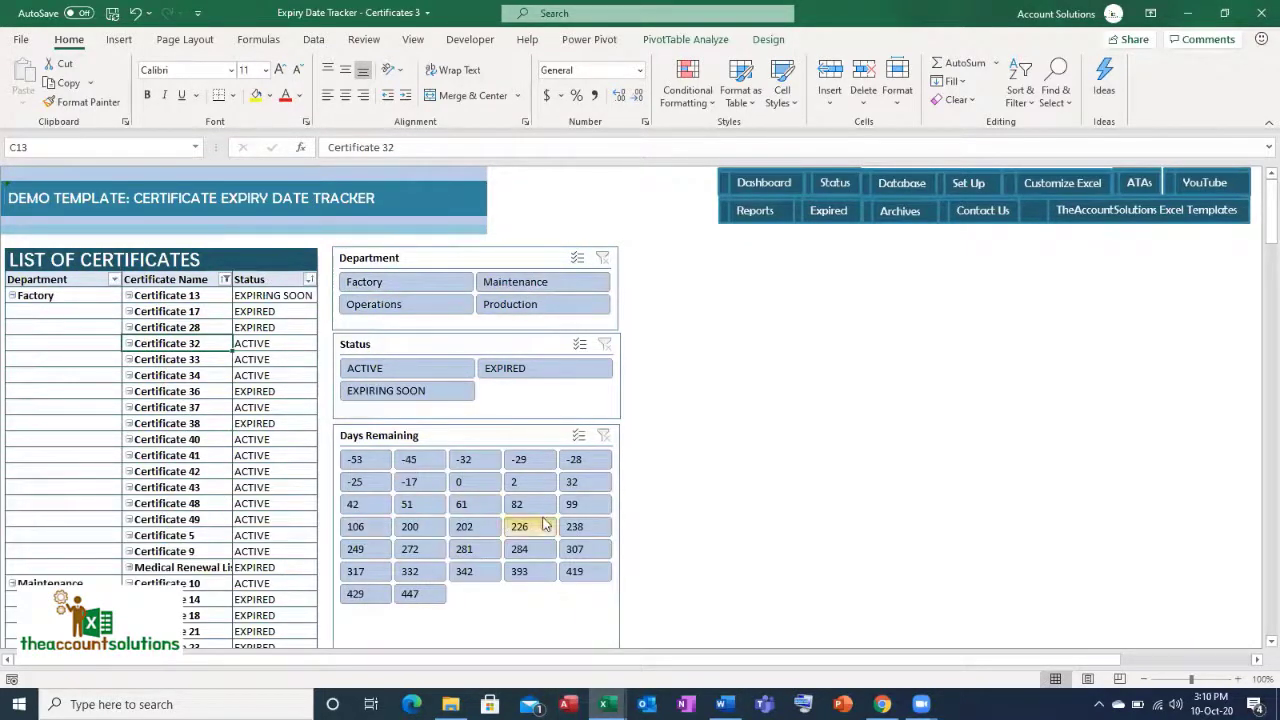
click(527, 484)
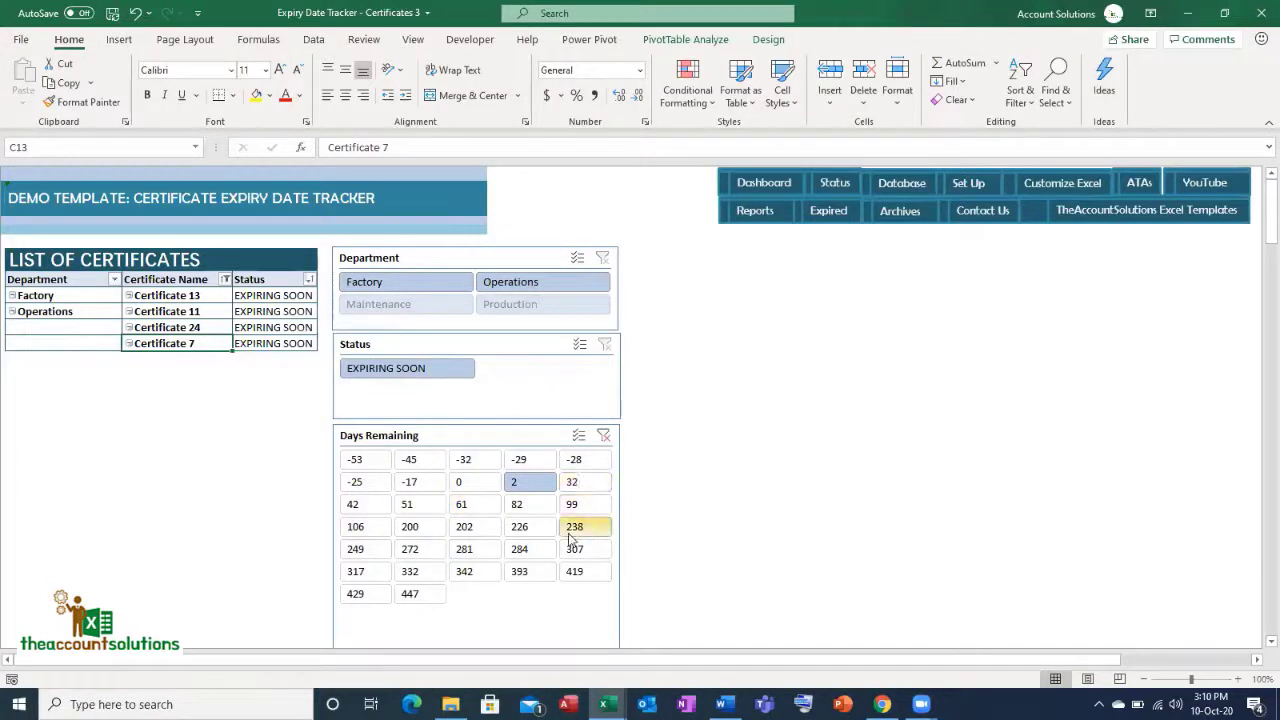
click(466, 504)
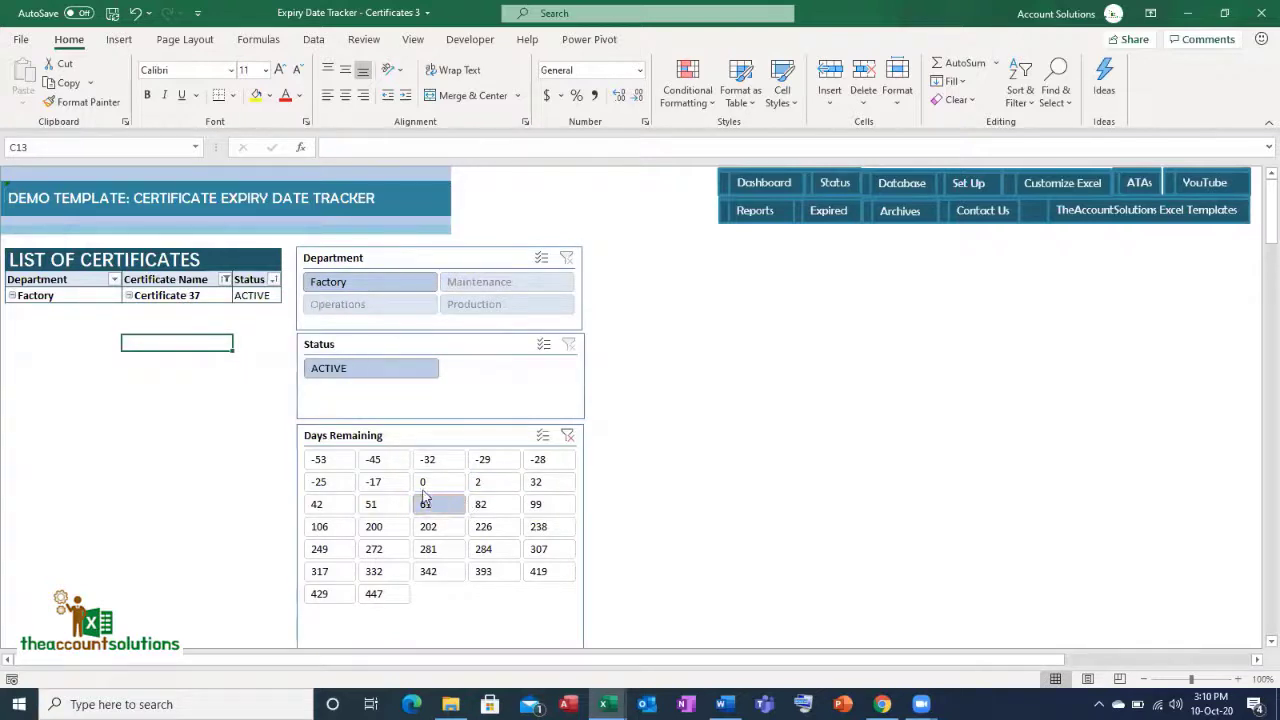
click(539, 463)
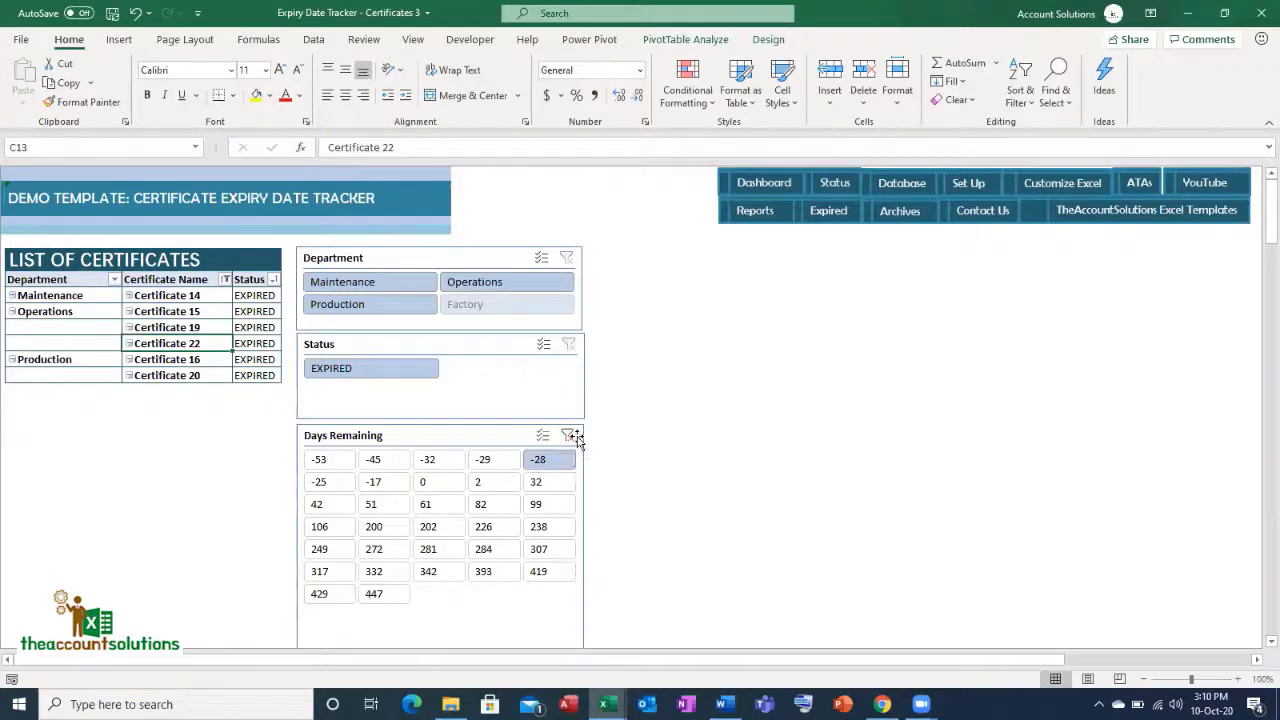
click(568, 437)
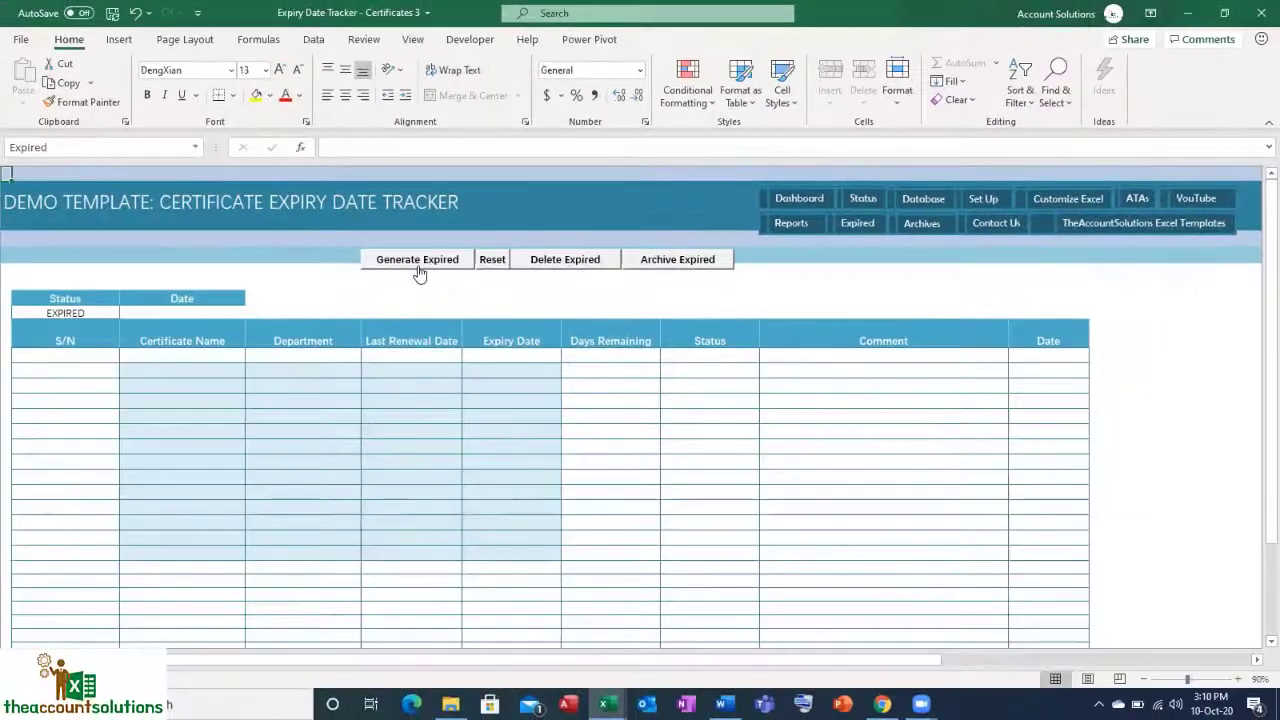
Generate the 15 expired certificates, view the Archive sheet, then return to Expired
click(400, 278)
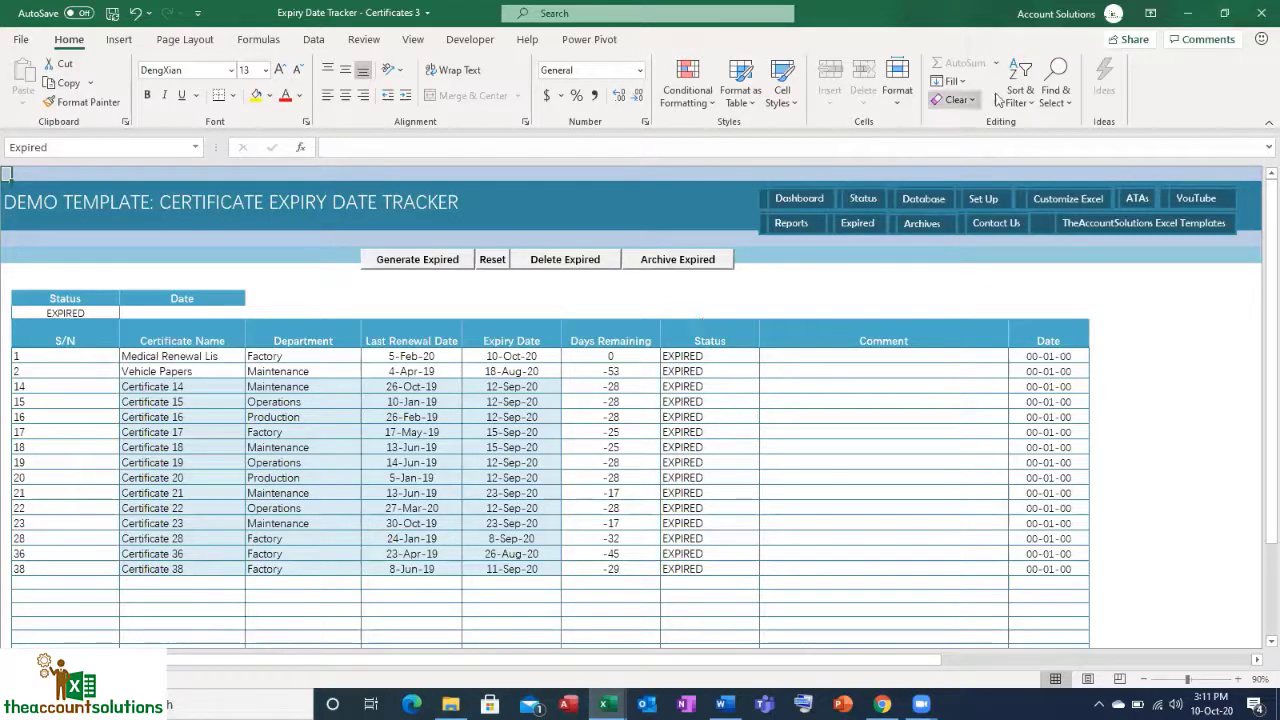
click(921, 224)
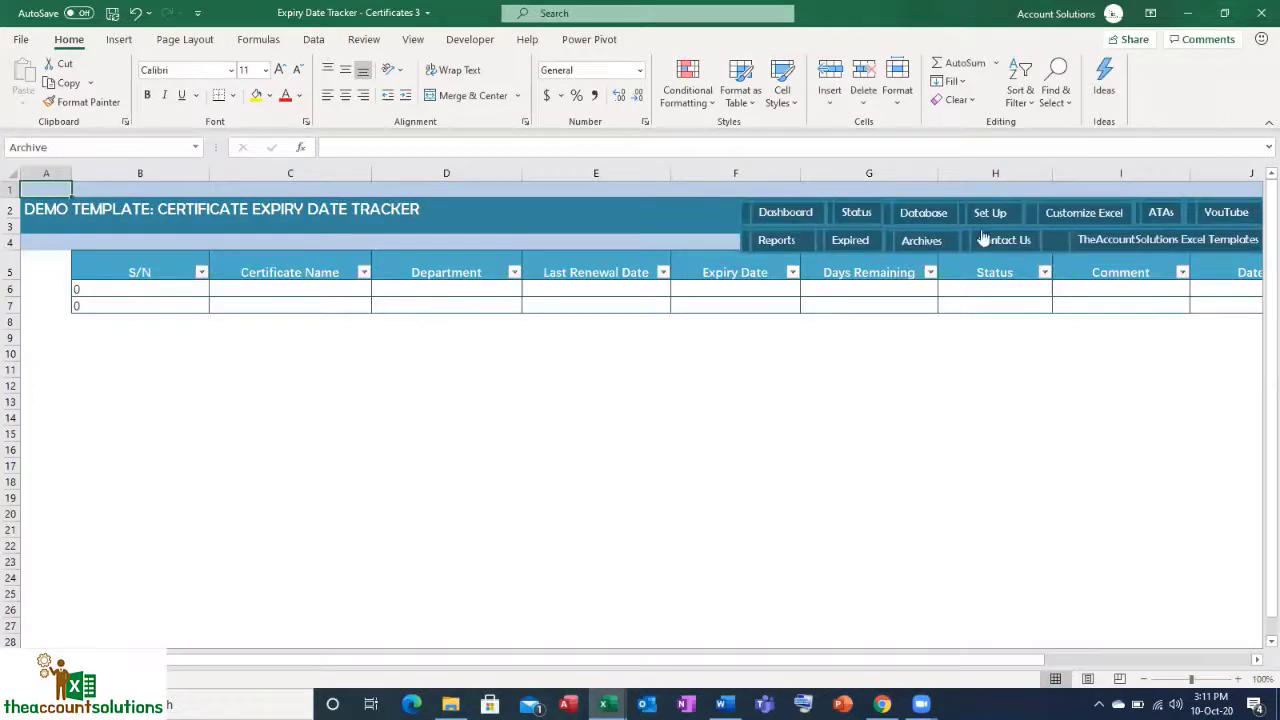
click(841, 240)
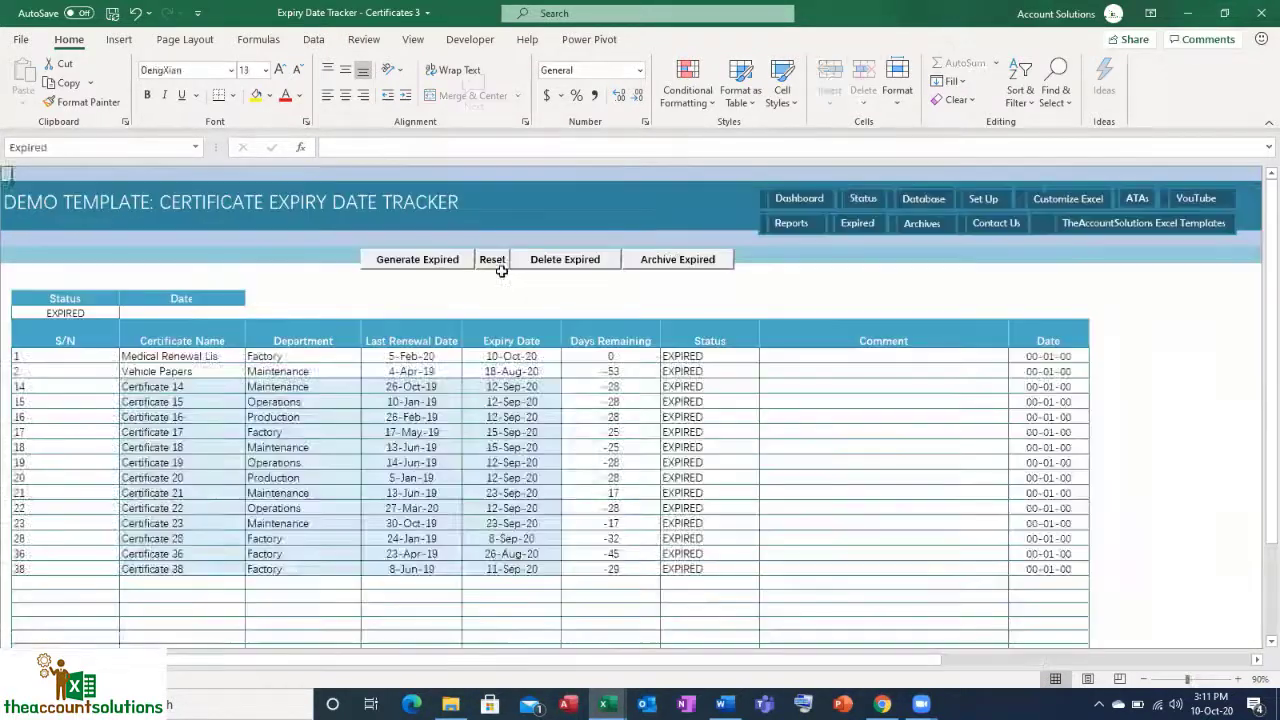
Reset the table, cancel Delete Expired, generate the 15 expired certificates dated 10-10-20, and start archiving them
click(491, 260)
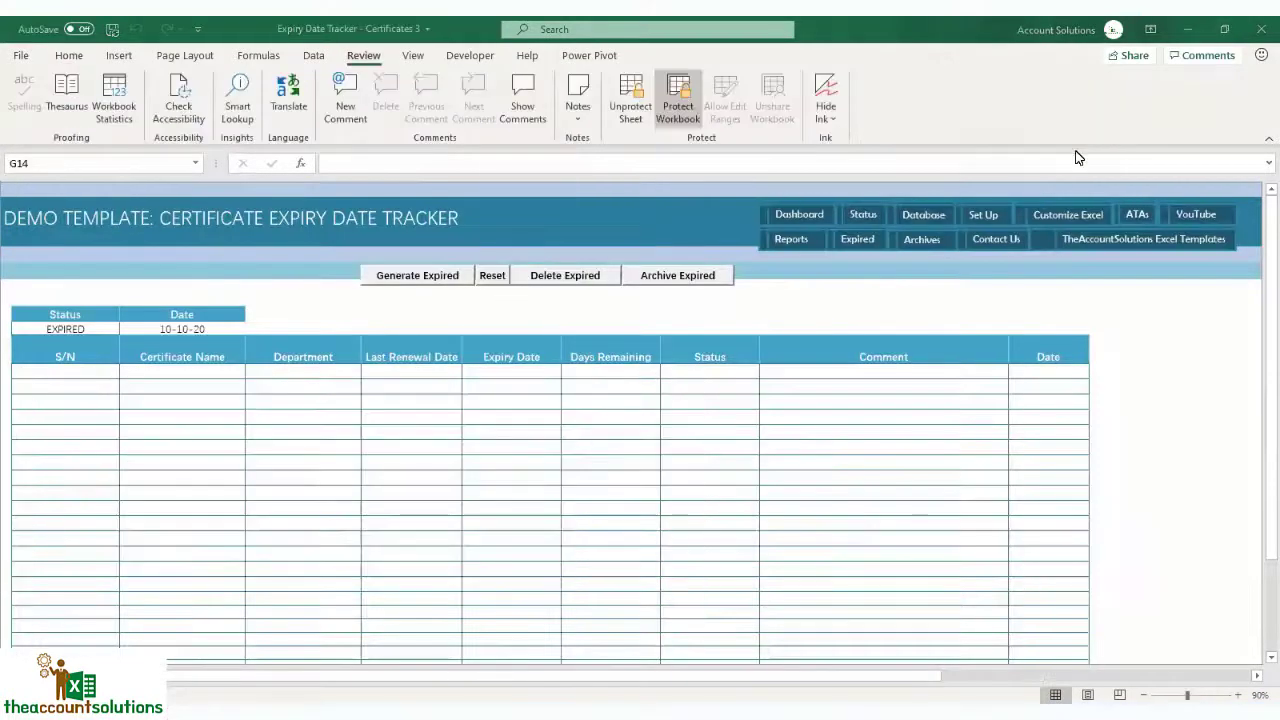
click(573, 279)
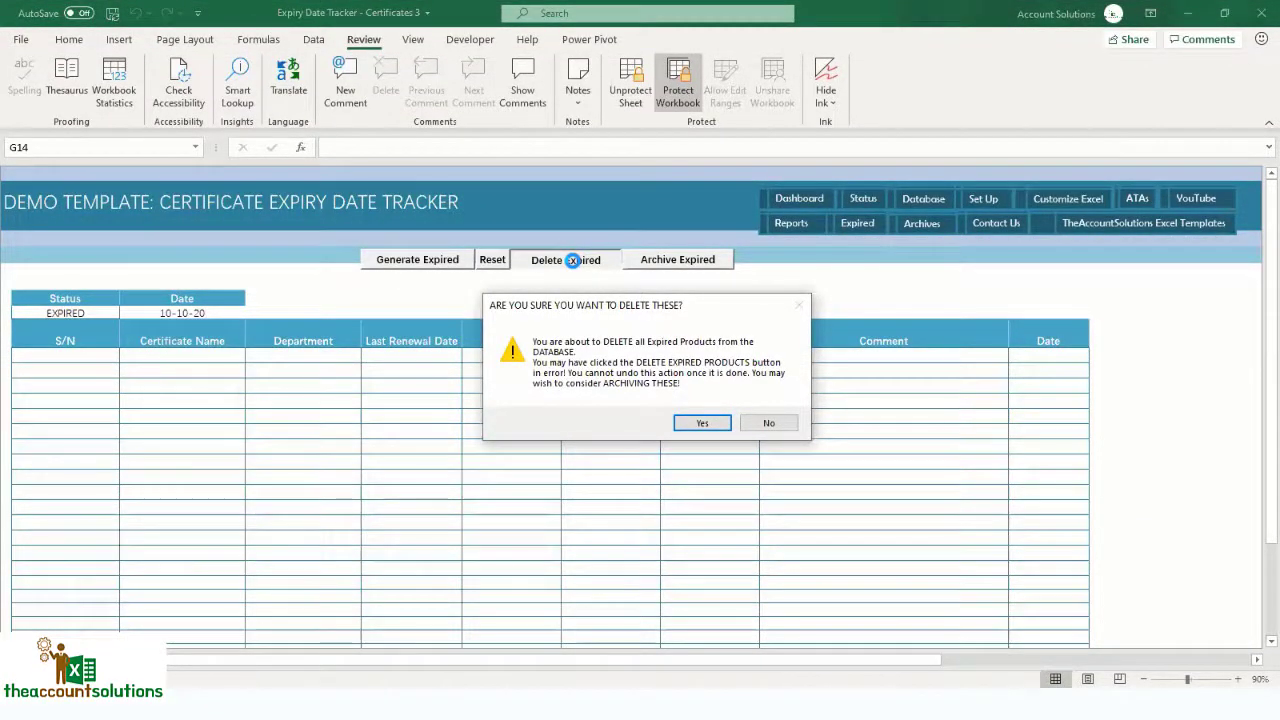
click(770, 423)
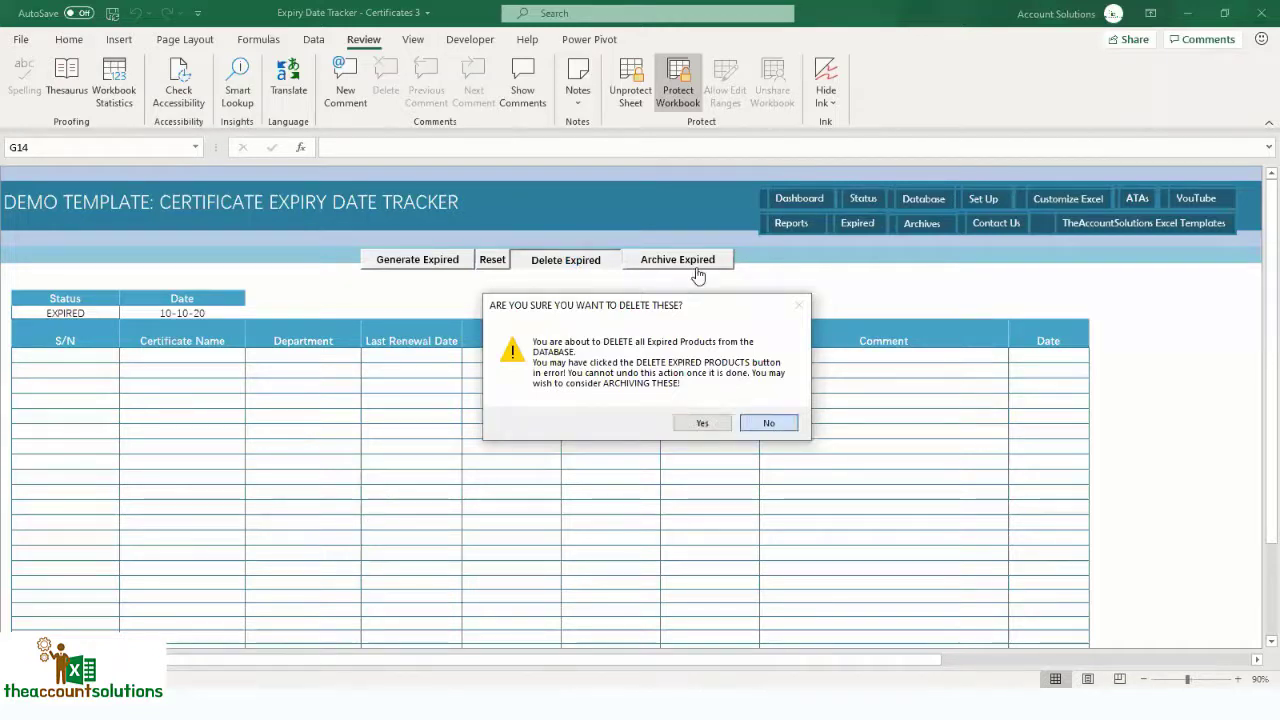
click(424, 262)
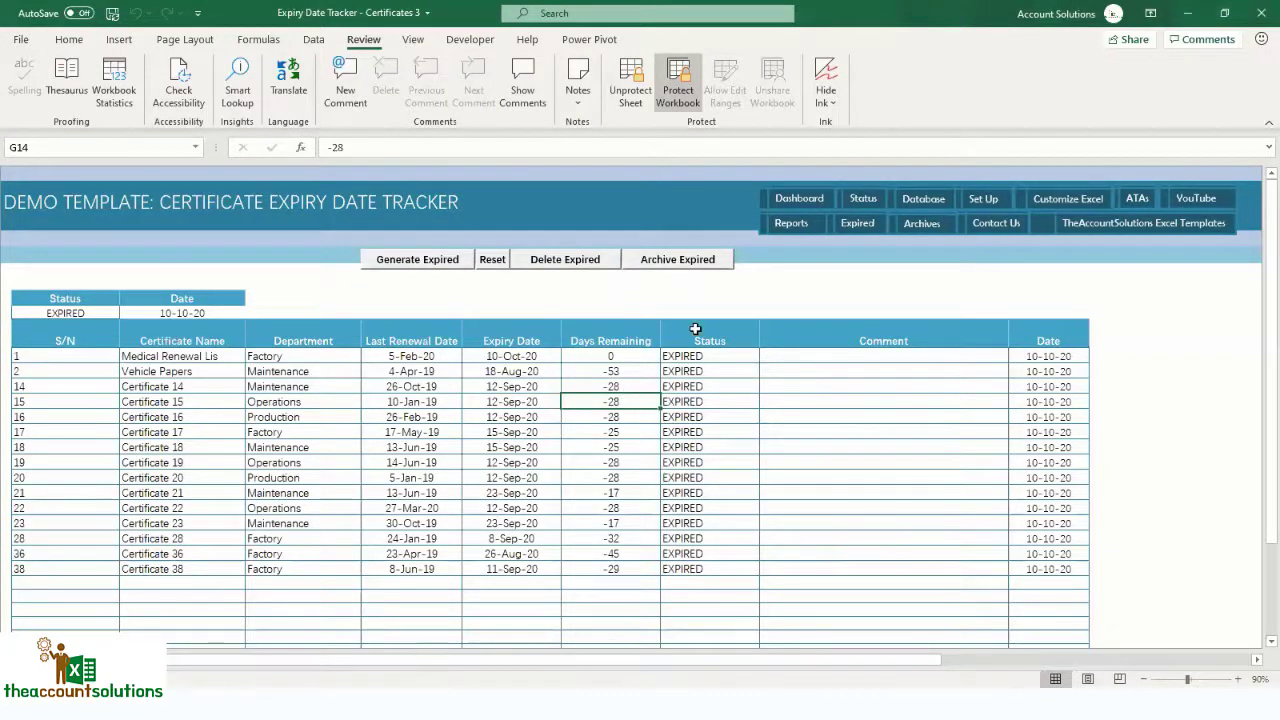
click(673, 262)
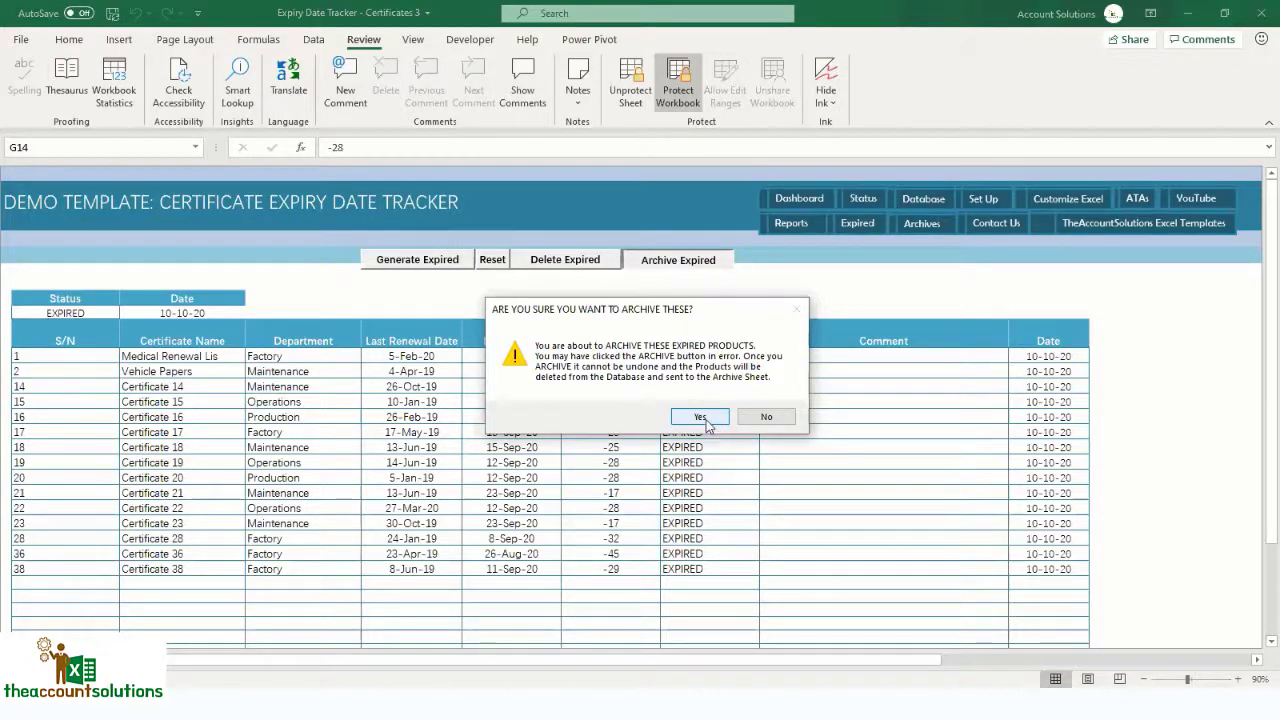
Confirm archiving the expired certificates and delete their rows from the database
click(706, 424)
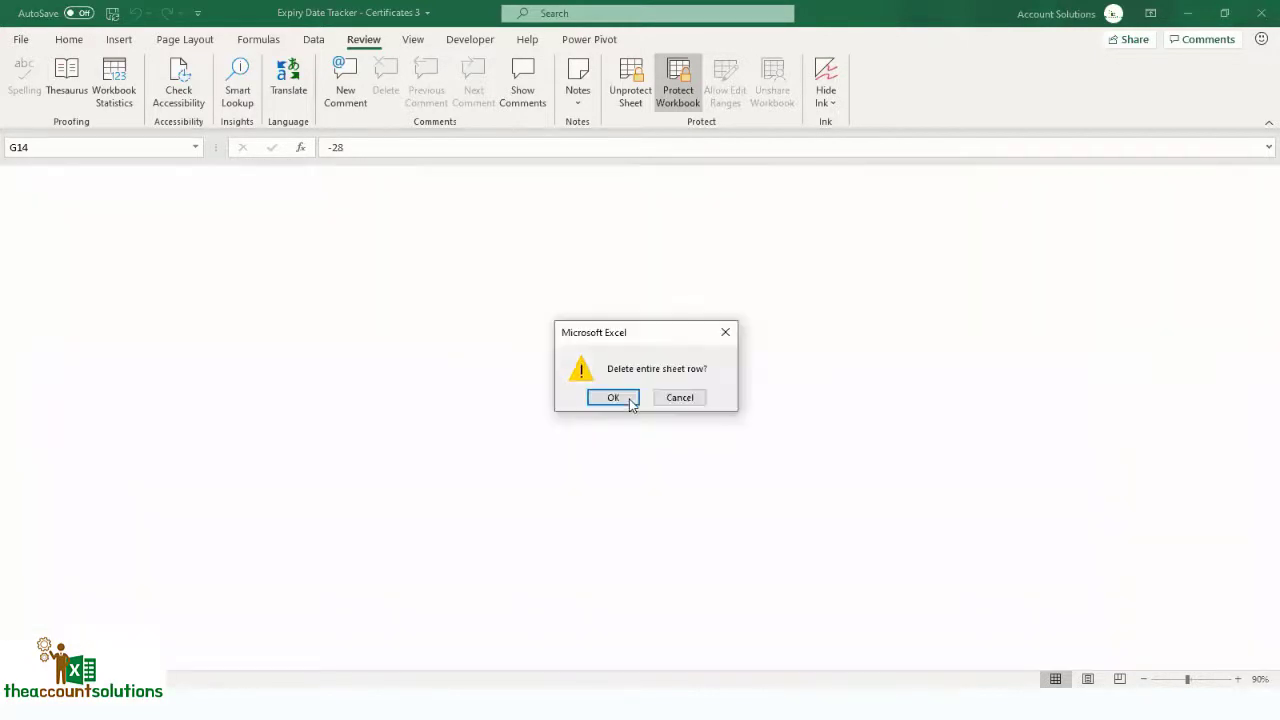
click(613, 397)
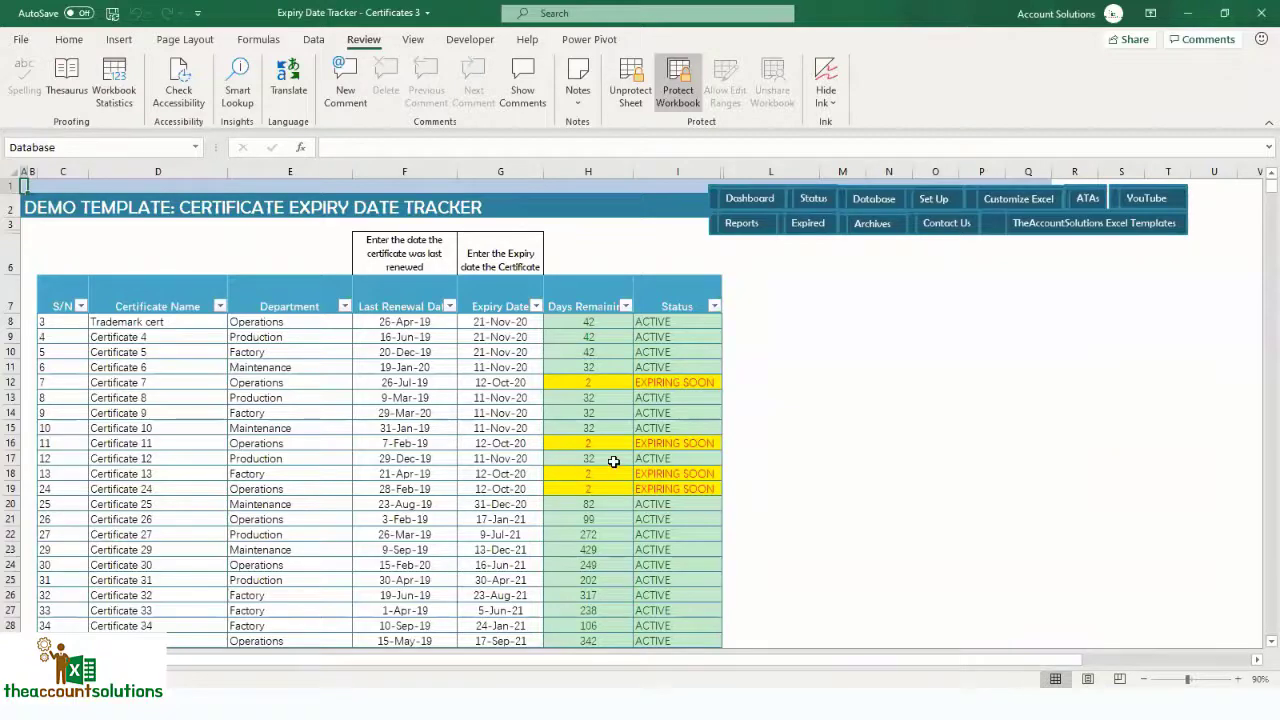
Refresh the report pivot tables and confirm the dashboard shows 0 expired among 35 certificates
click(755, 197)
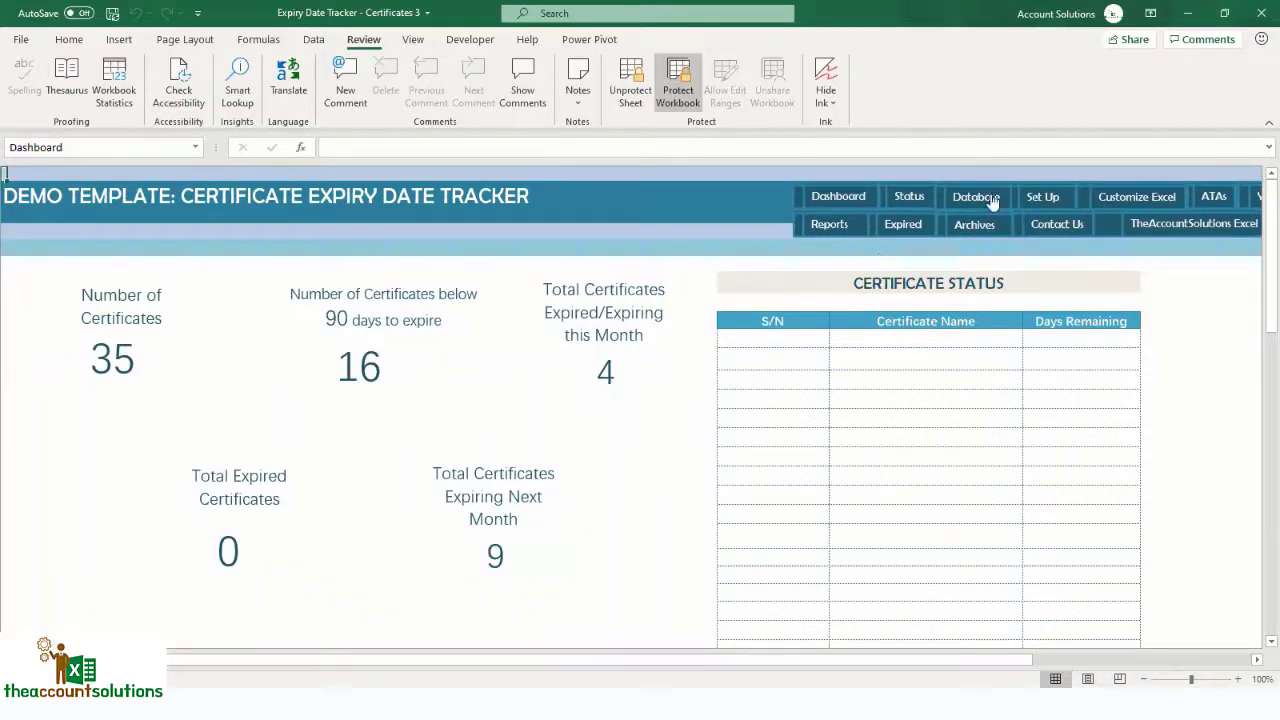
click(195, 318)
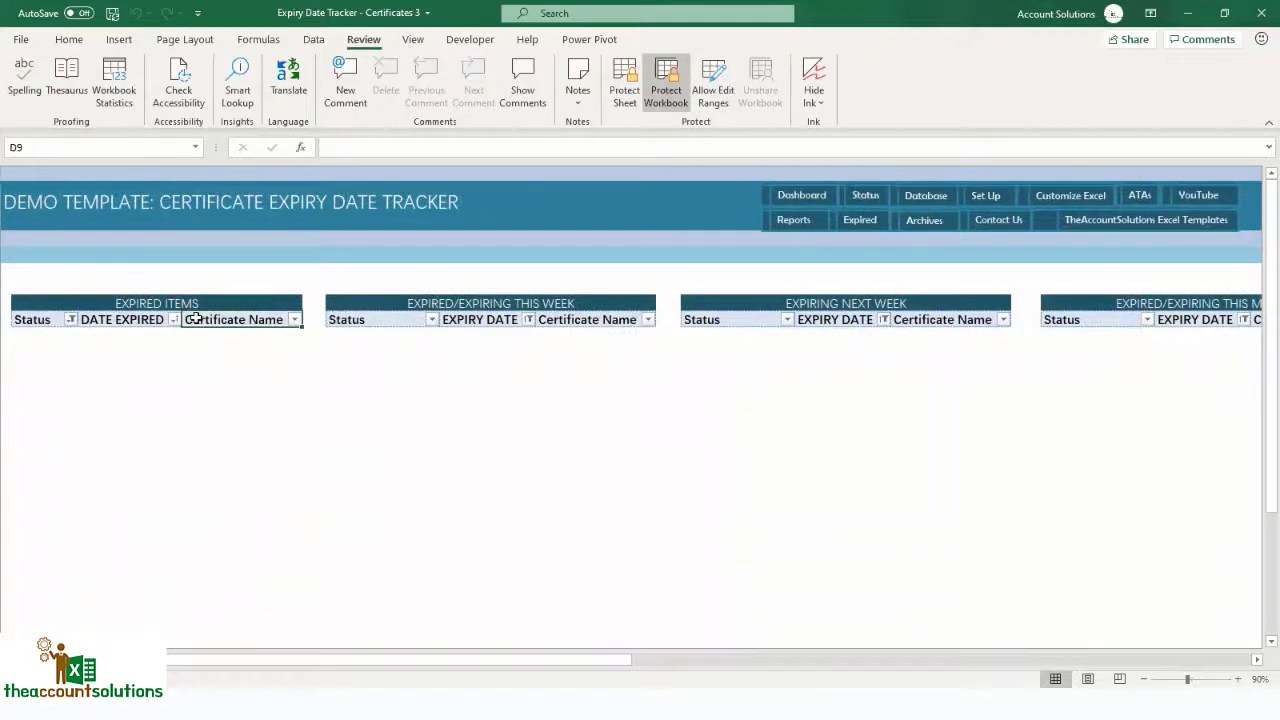
key(shift+F10)
click(253, 384)
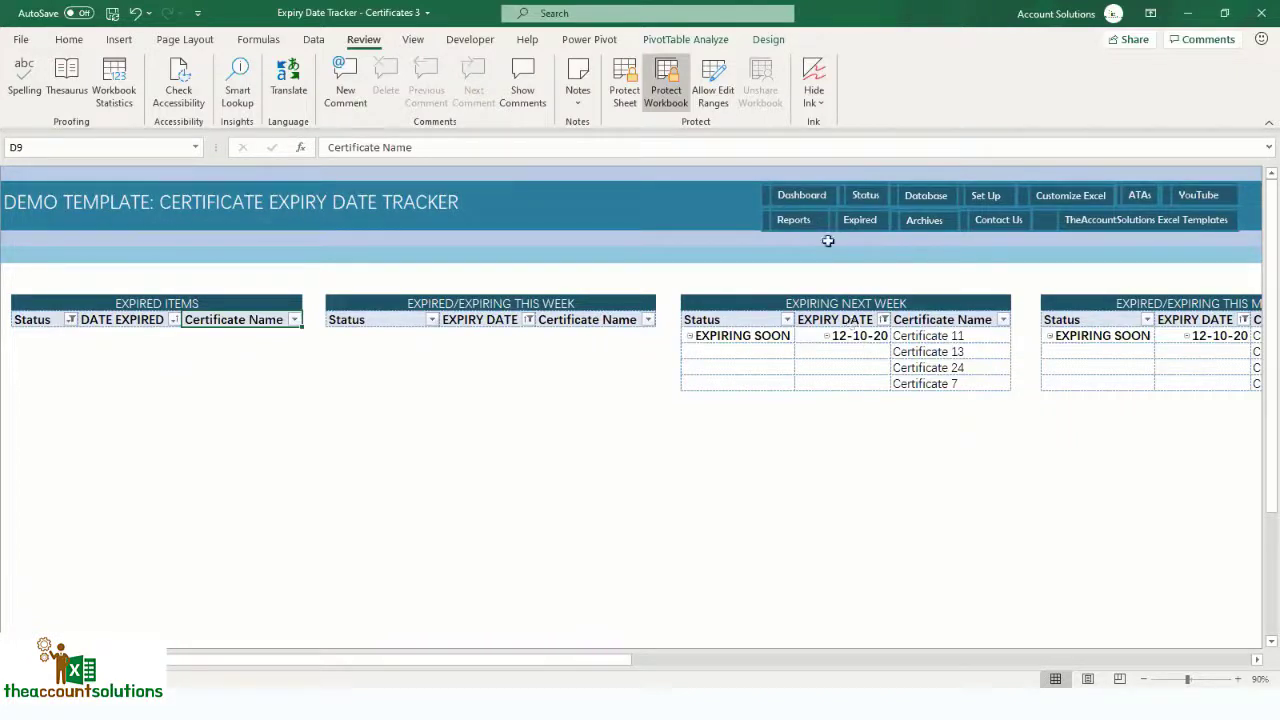
click(808, 197)
drag(1271, 250, 1262, 200)
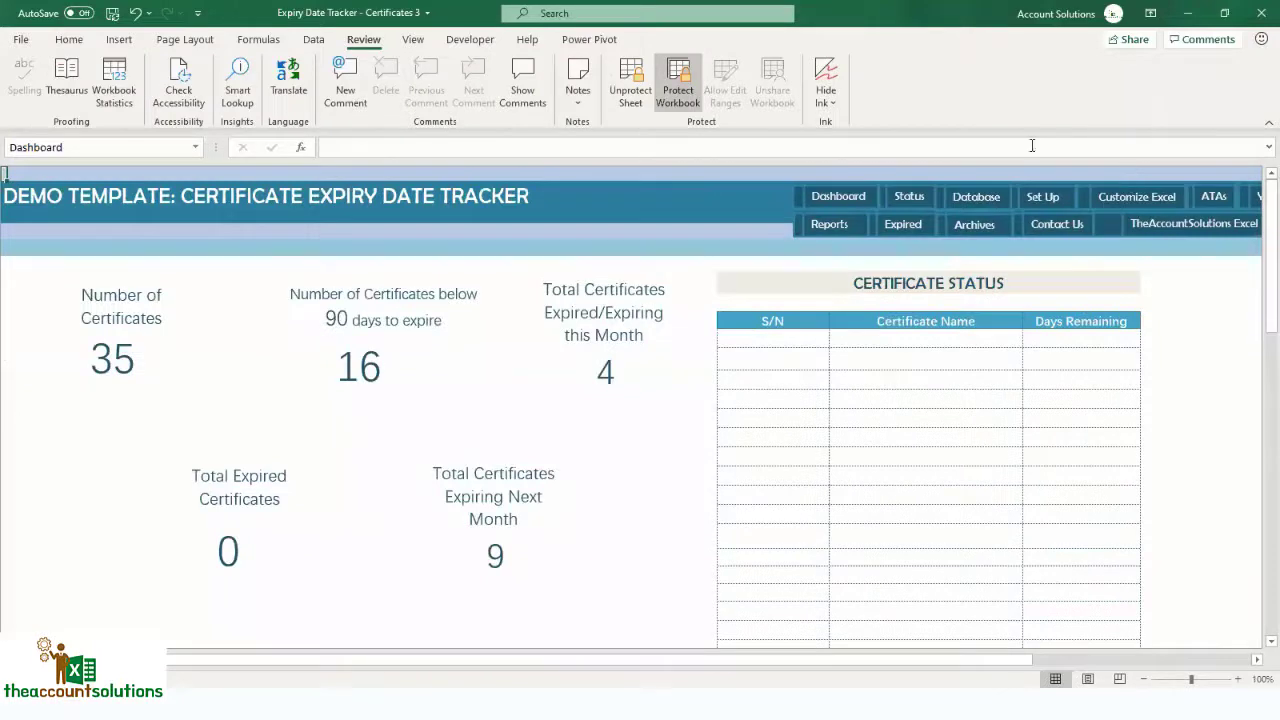
click(913, 196)
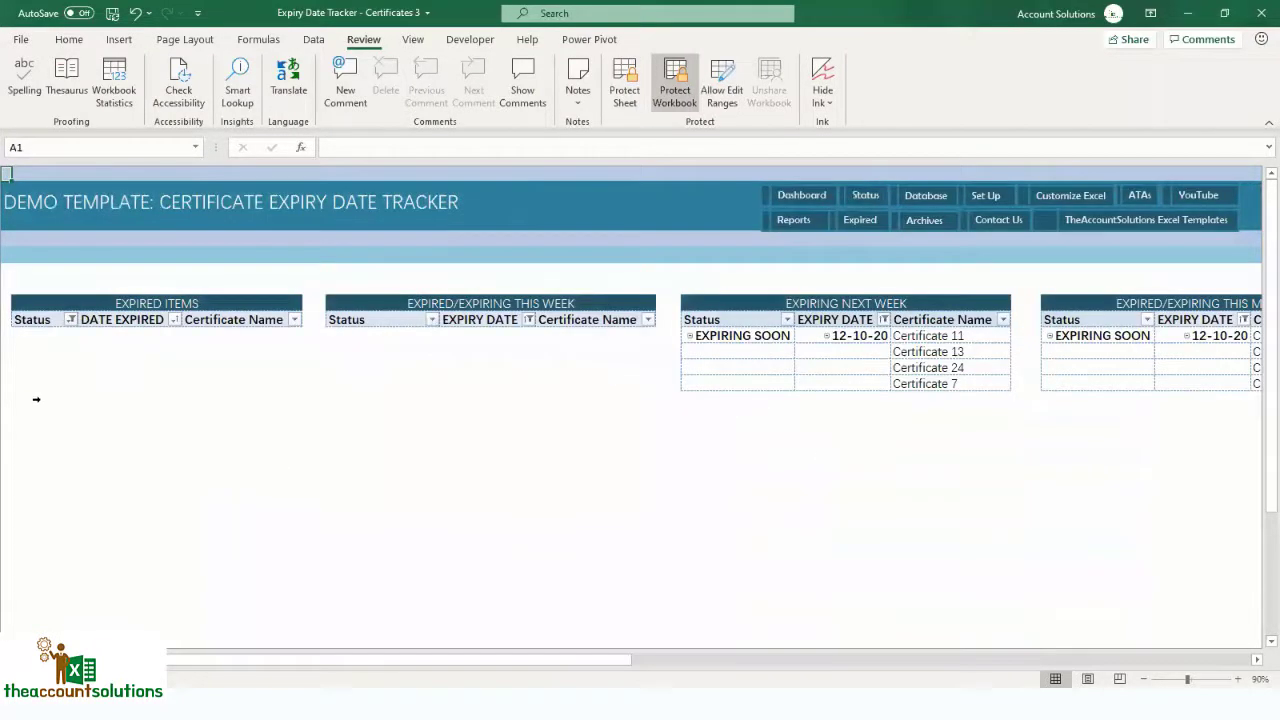
Copy the 35 S/N values from Database C8:C42 into the Dashboard's Certificate Status table at H10
drag(60, 237, 62, 645)
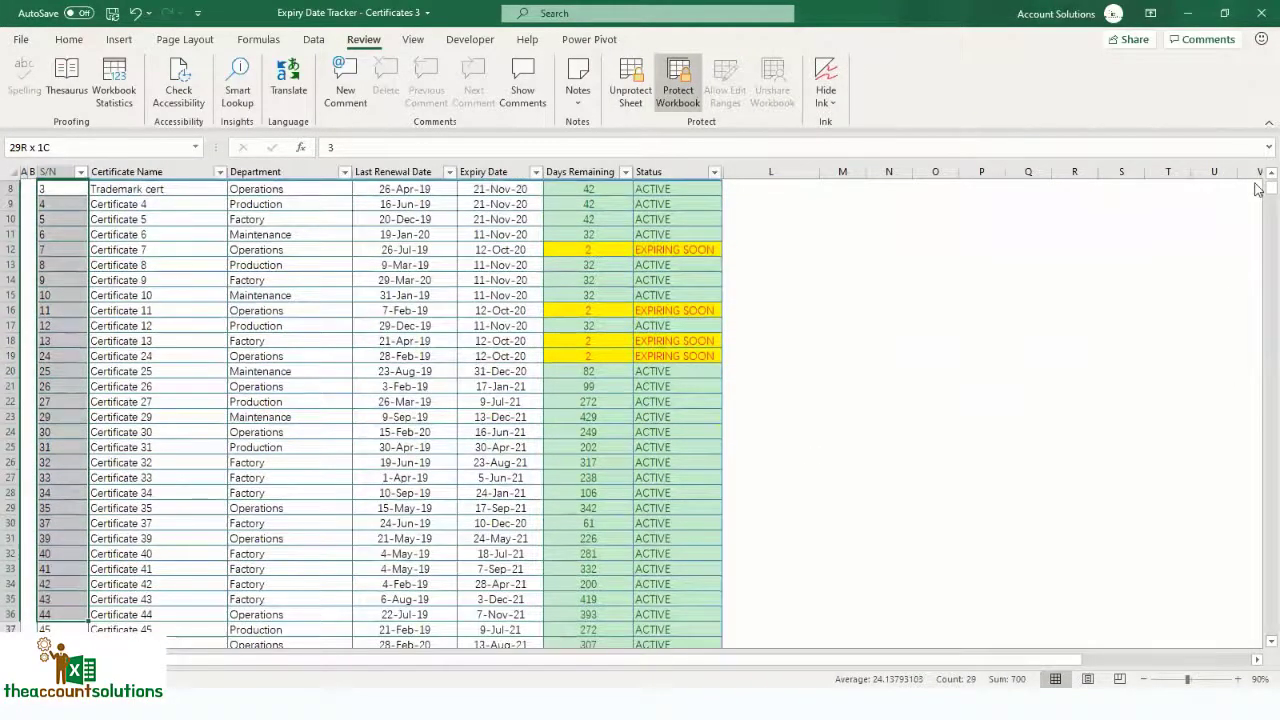
key(ctrl+shift+Down)
key(ctrl+c)
scroll(770, 205, up, 5)
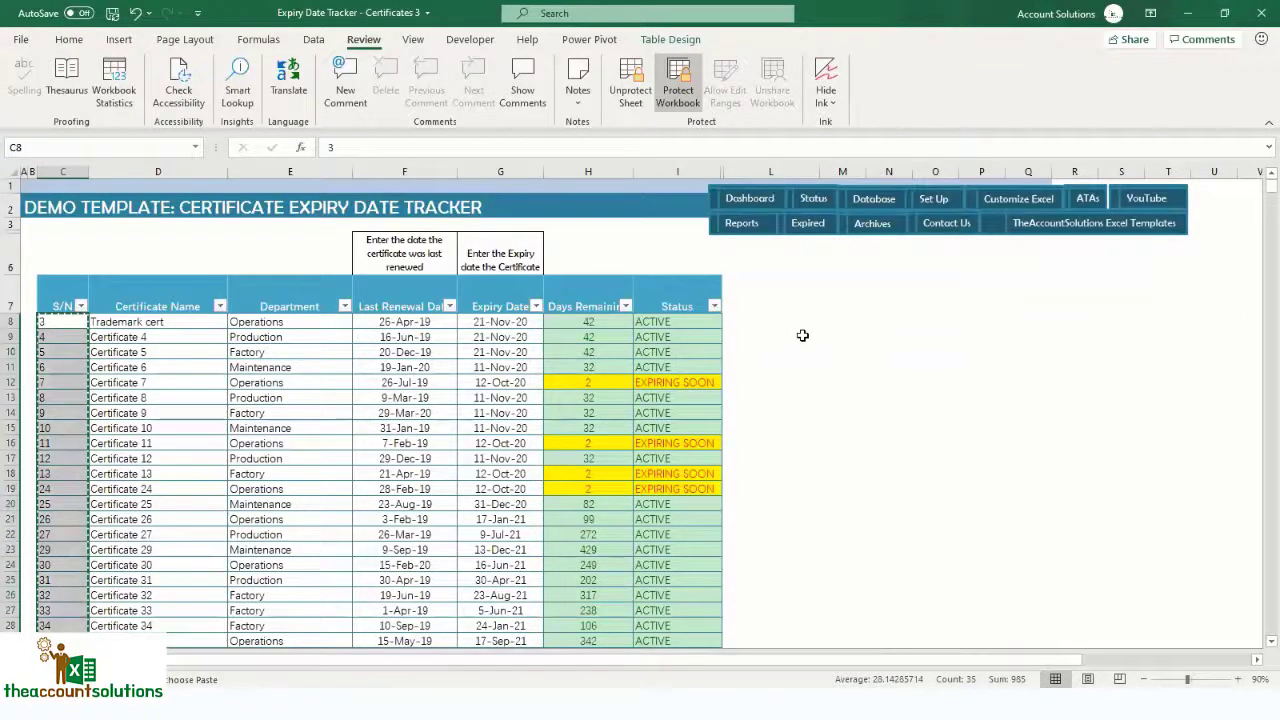
key(ctrl+Page_Up)
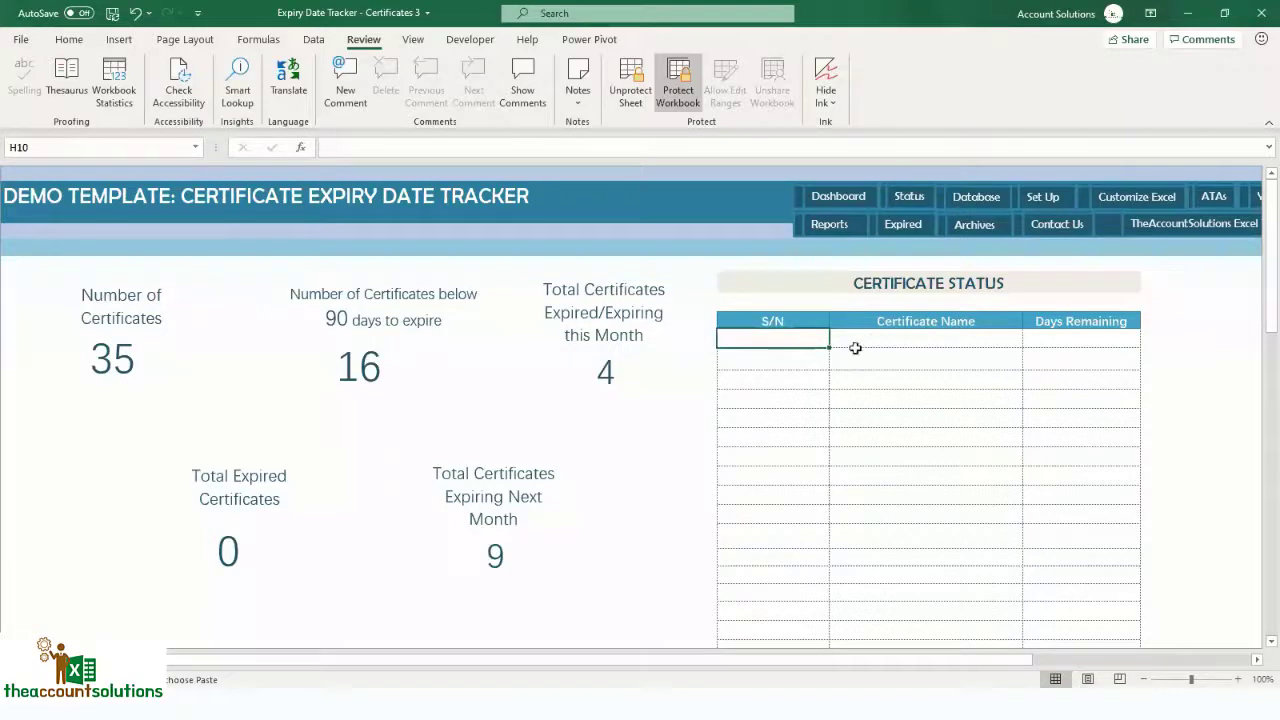
key(ctrl+v)
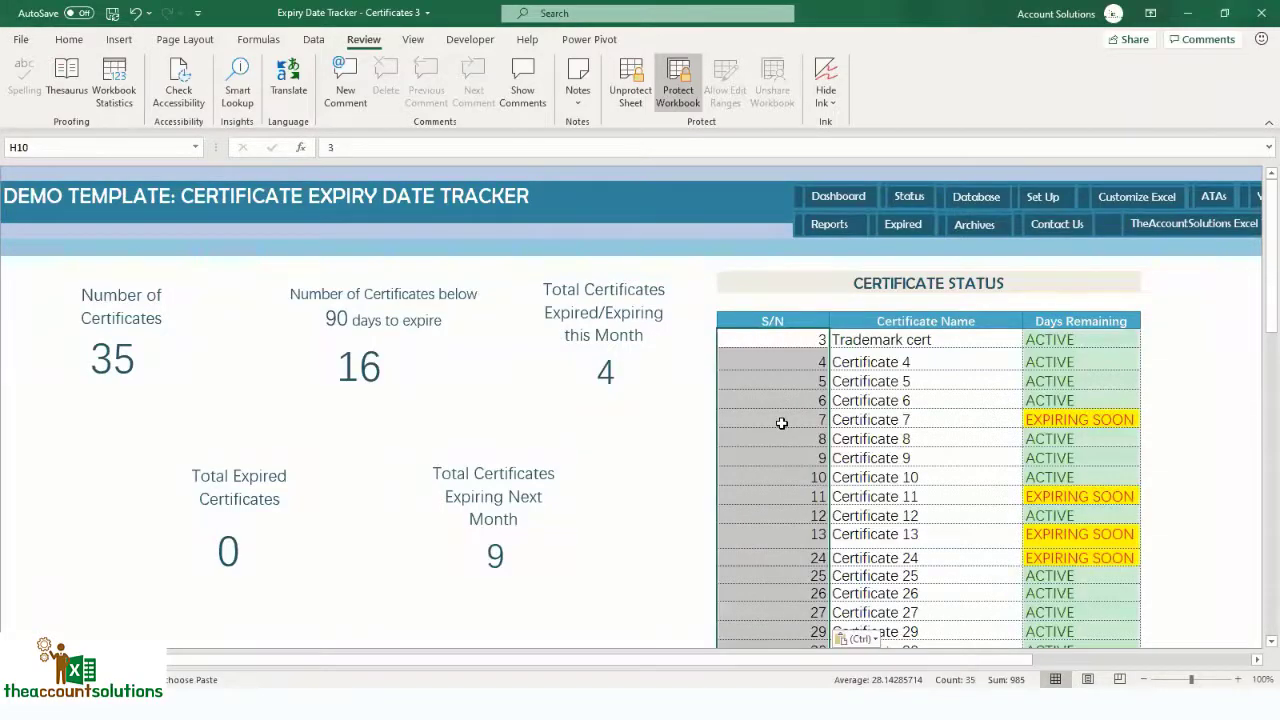